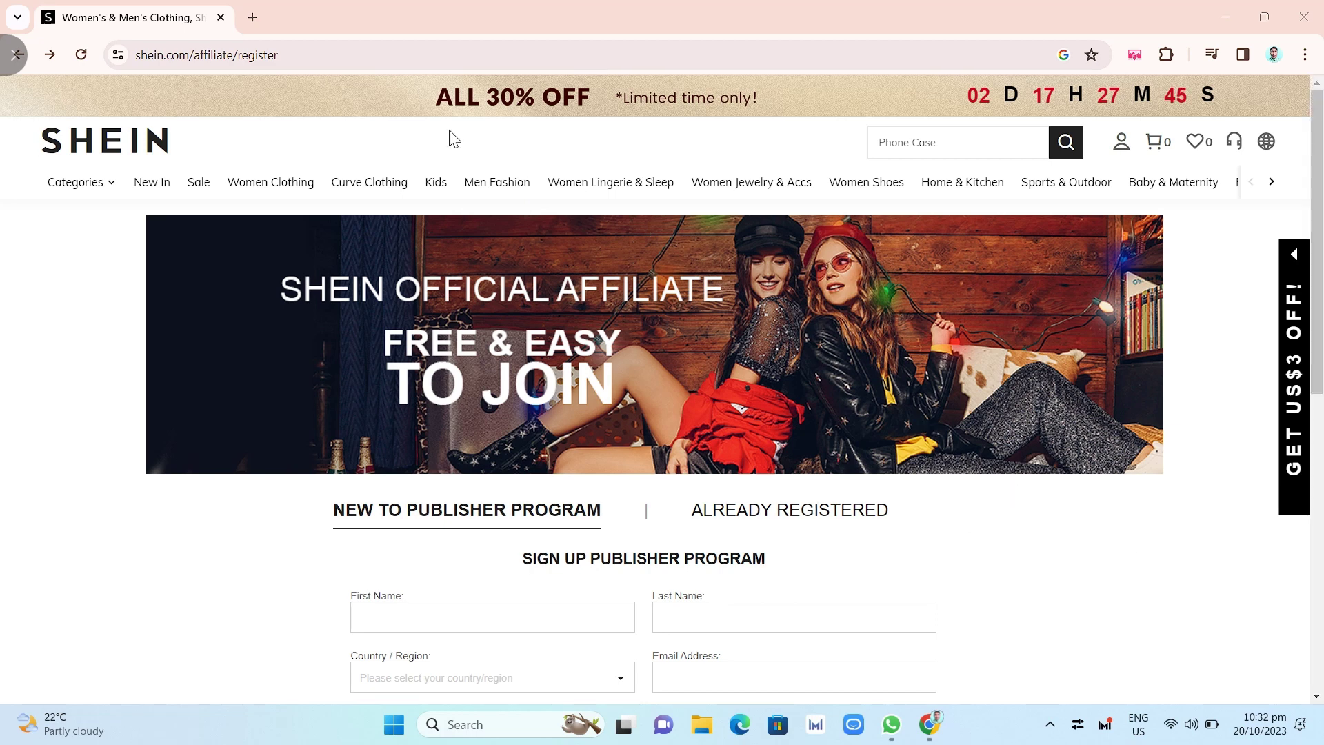
# - Select the registration page's address in the address bar, then deselect it
pyautogui.click(269, 53)
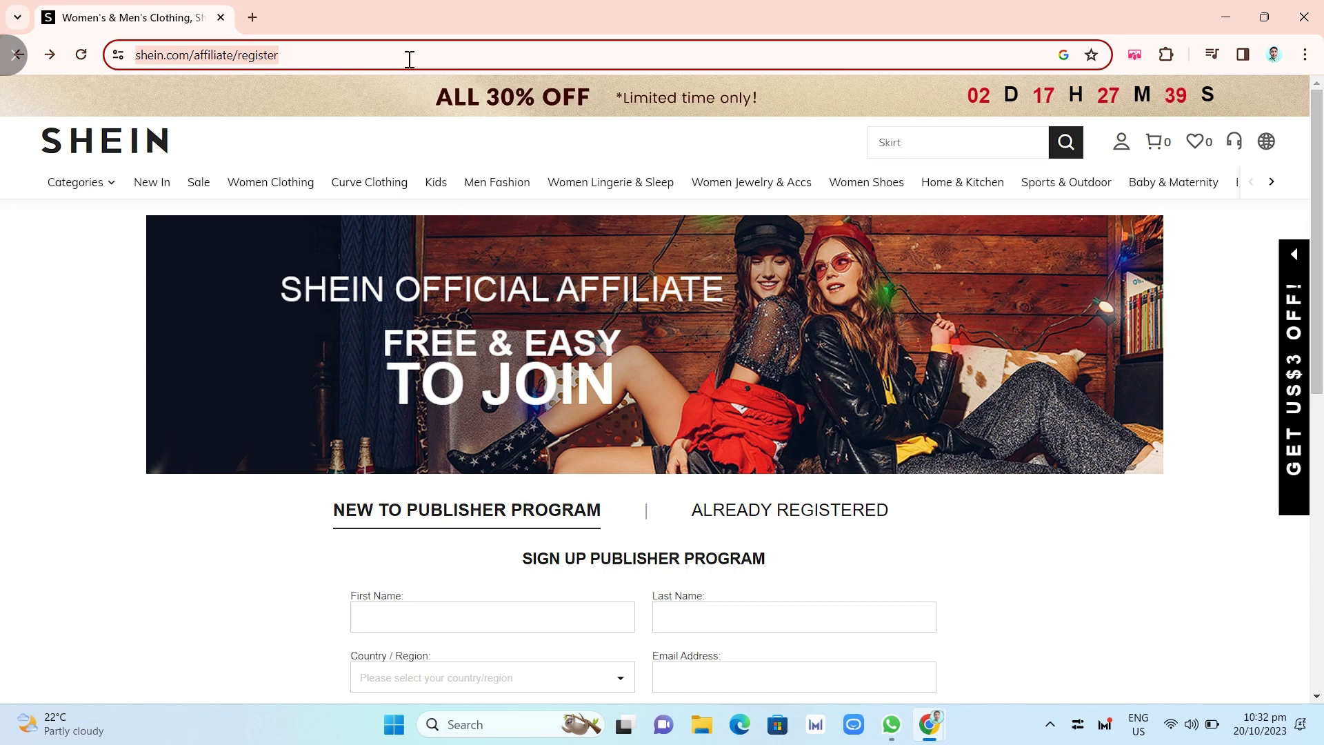
pyautogui.click(1208, 381)
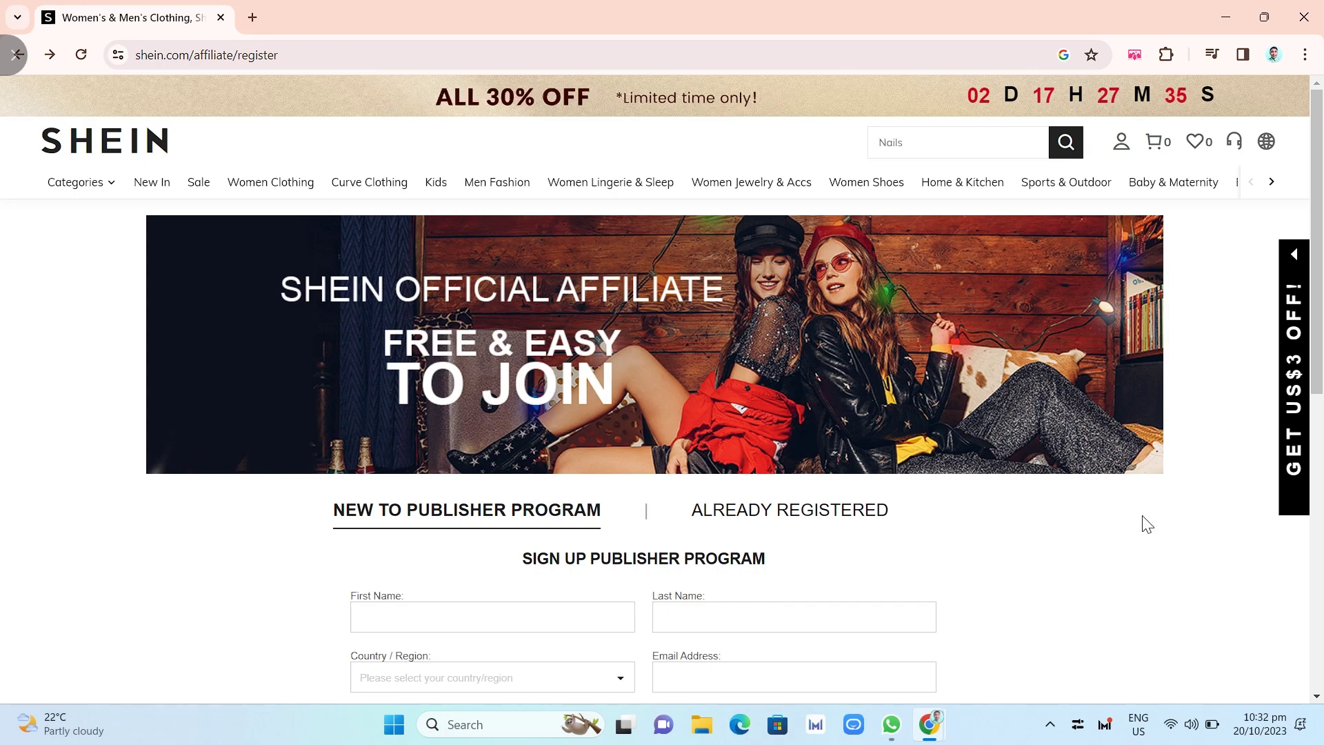
pyautogui.scroll(-2, 1142, 521)
pyautogui.scroll(-1, 1142, 524)
pyautogui.scroll(-2, 1142, 525)
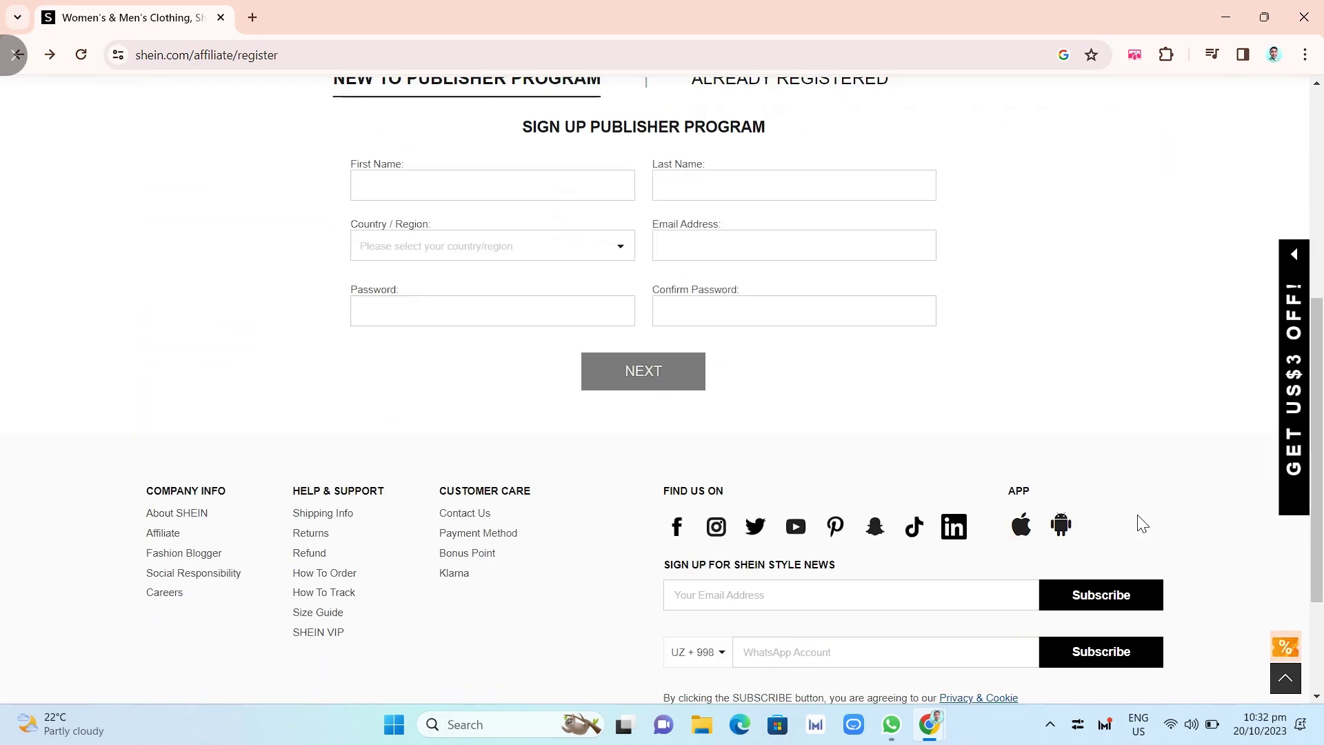
pyautogui.scroll(-2, 1141, 527)
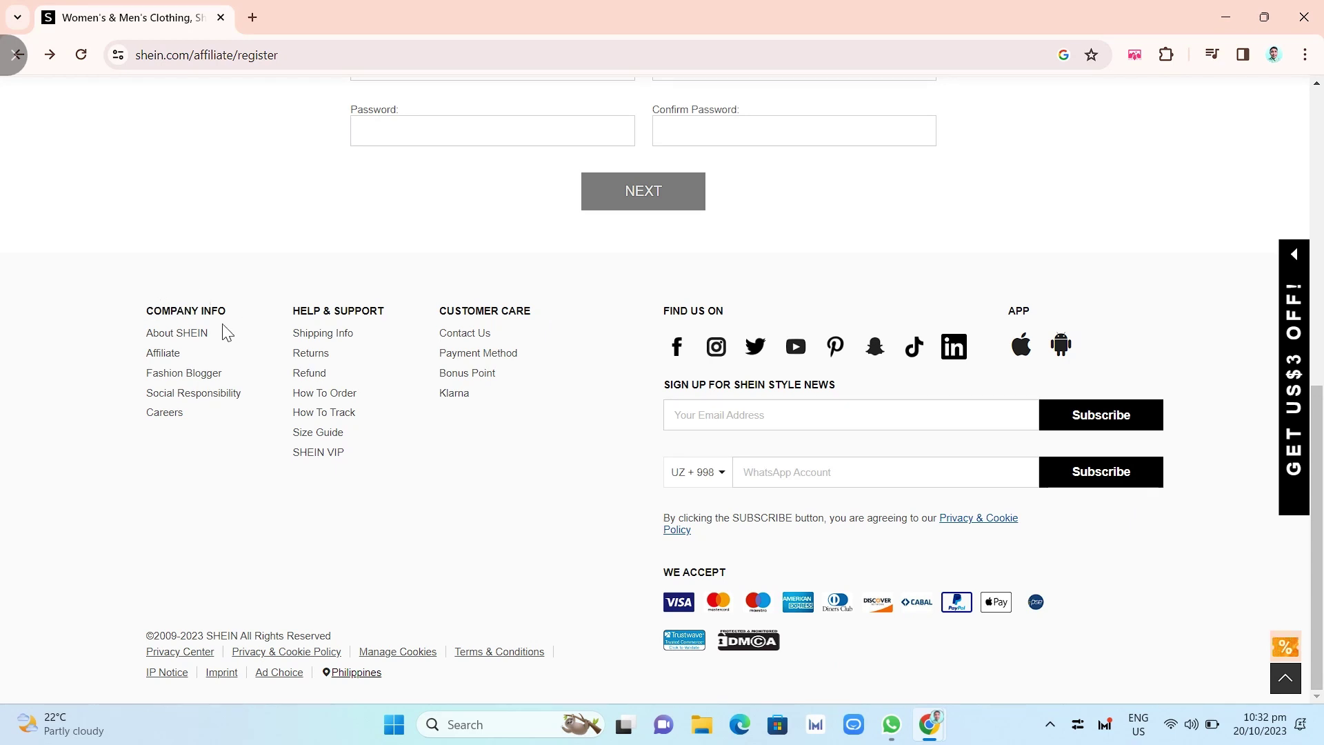
# - Open the Affiliate Program page, highlight the Partner Affiliate Platforms heading, then return to the top
pyautogui.click(162, 355)
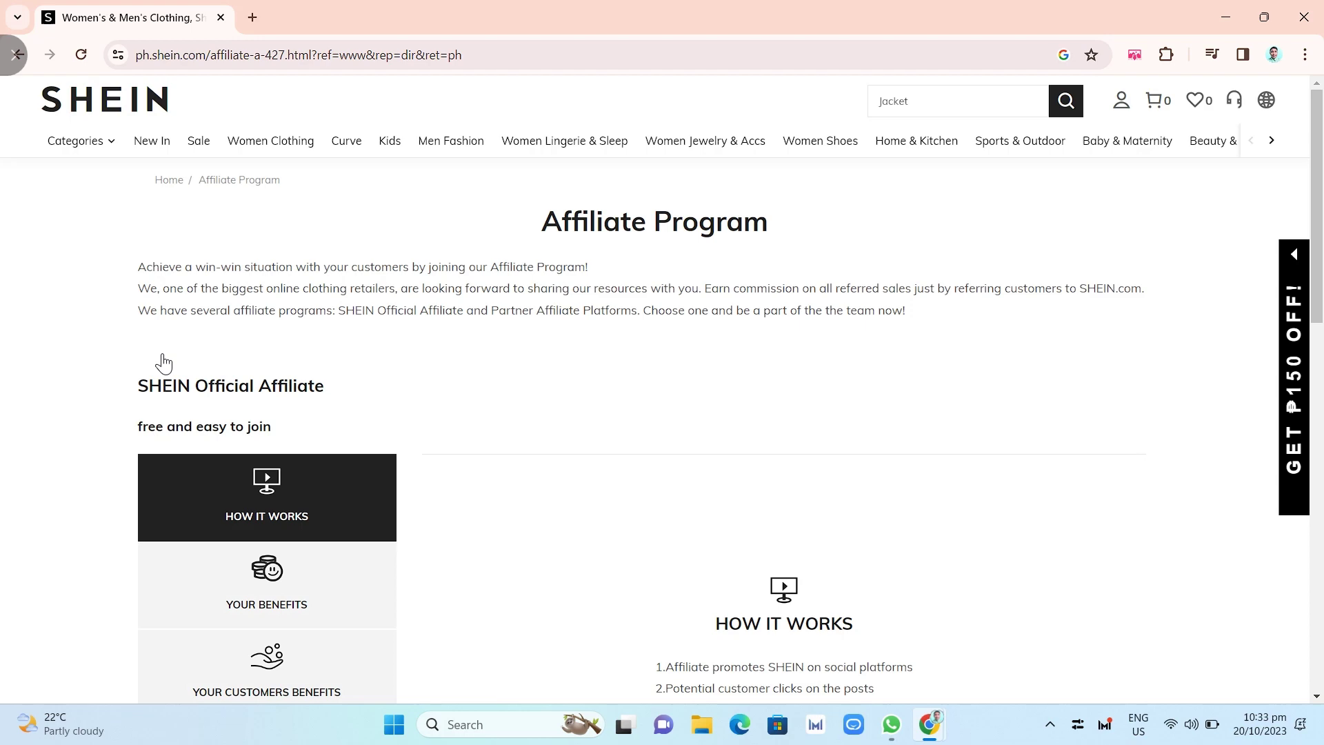
pyautogui.scroll(-3, 163, 362)
pyautogui.scroll(-4, 162, 362)
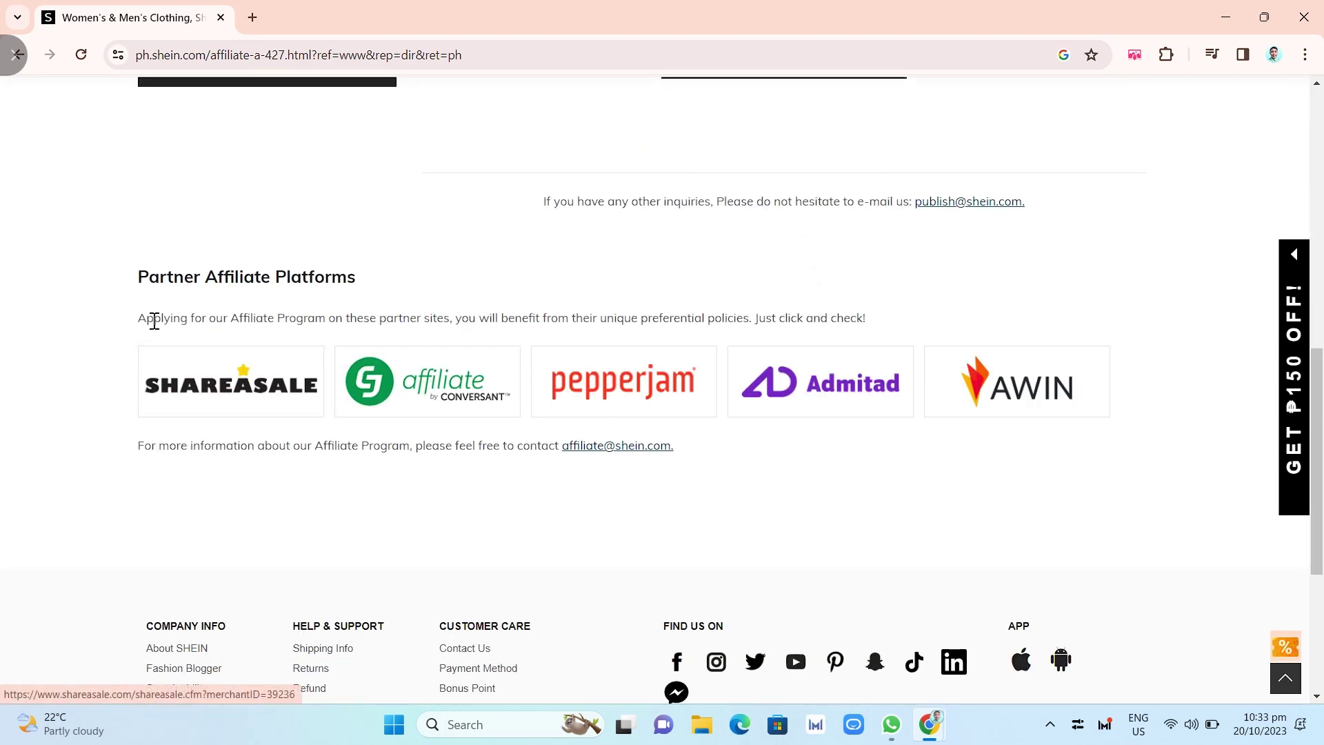
pyautogui.moveTo(139, 275); pyautogui.dragTo(372, 296)
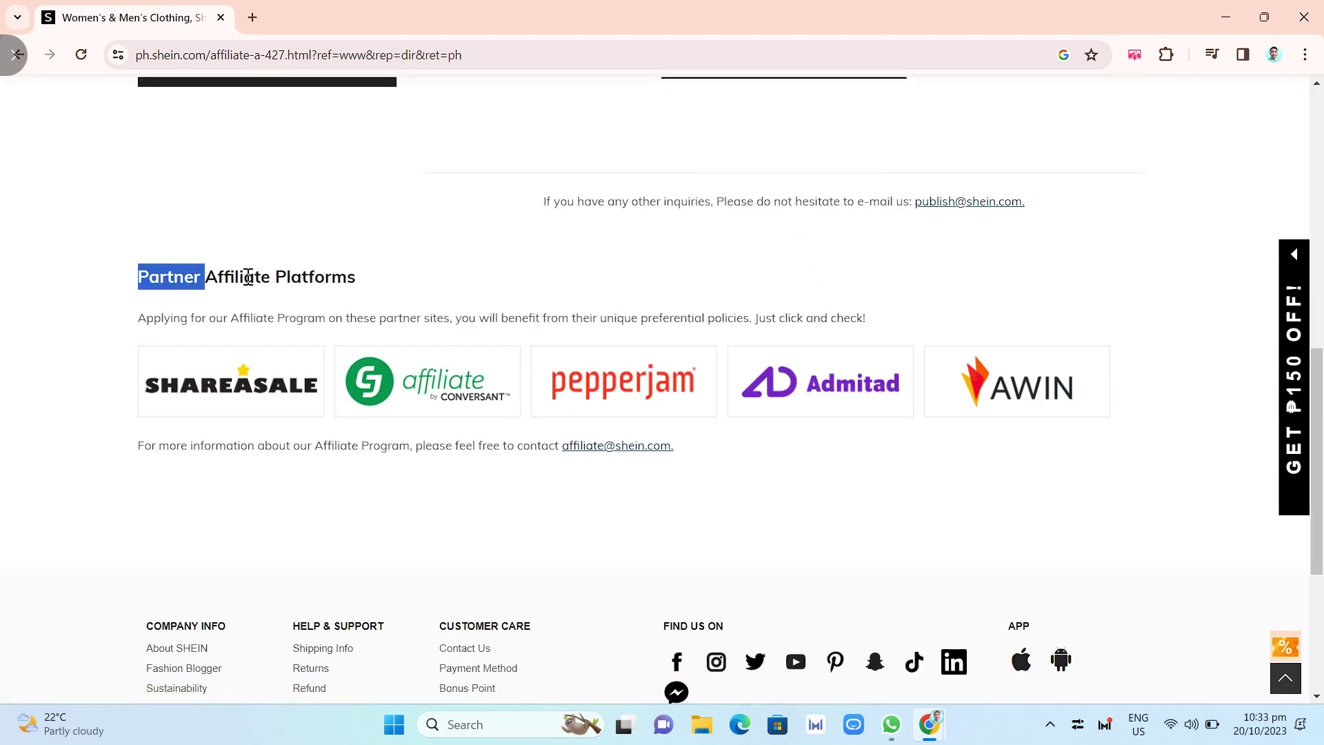
pyautogui.click(145, 319)
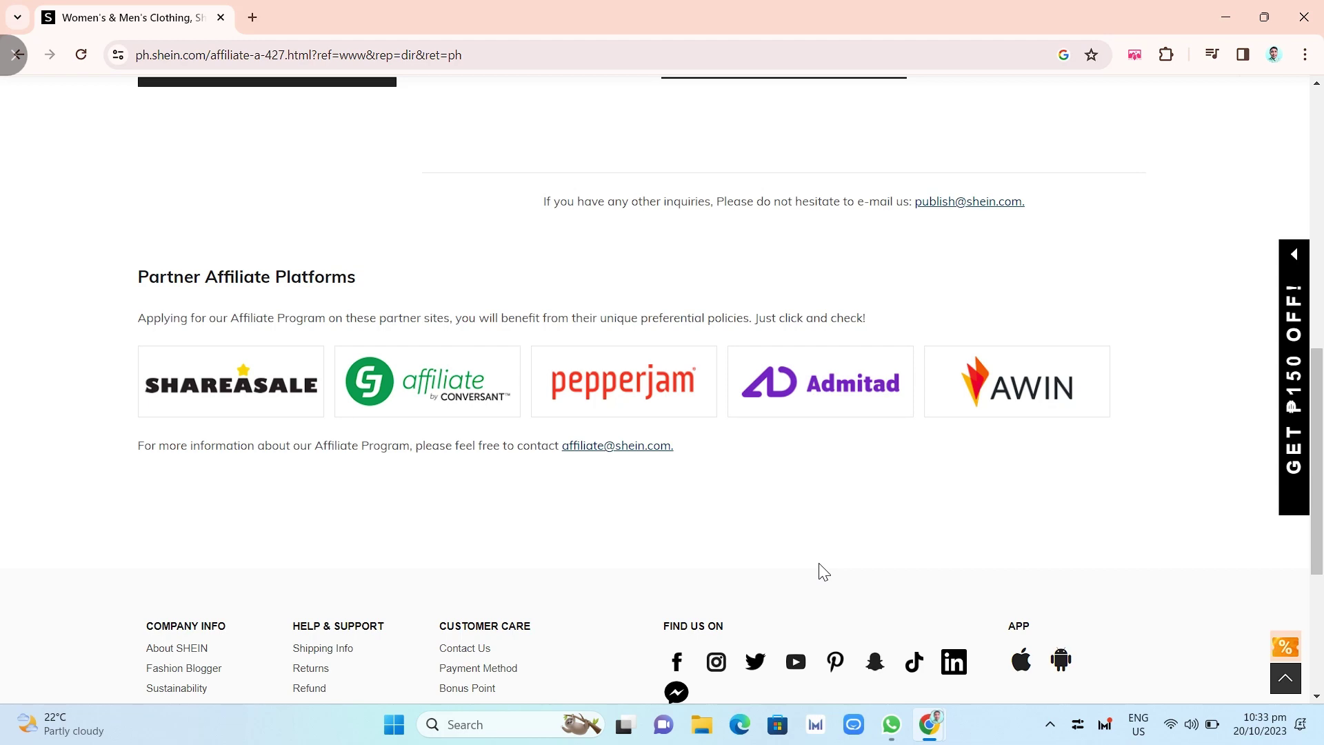
pyautogui.press('Home')
pyautogui.scroll(-2, 818, 571)
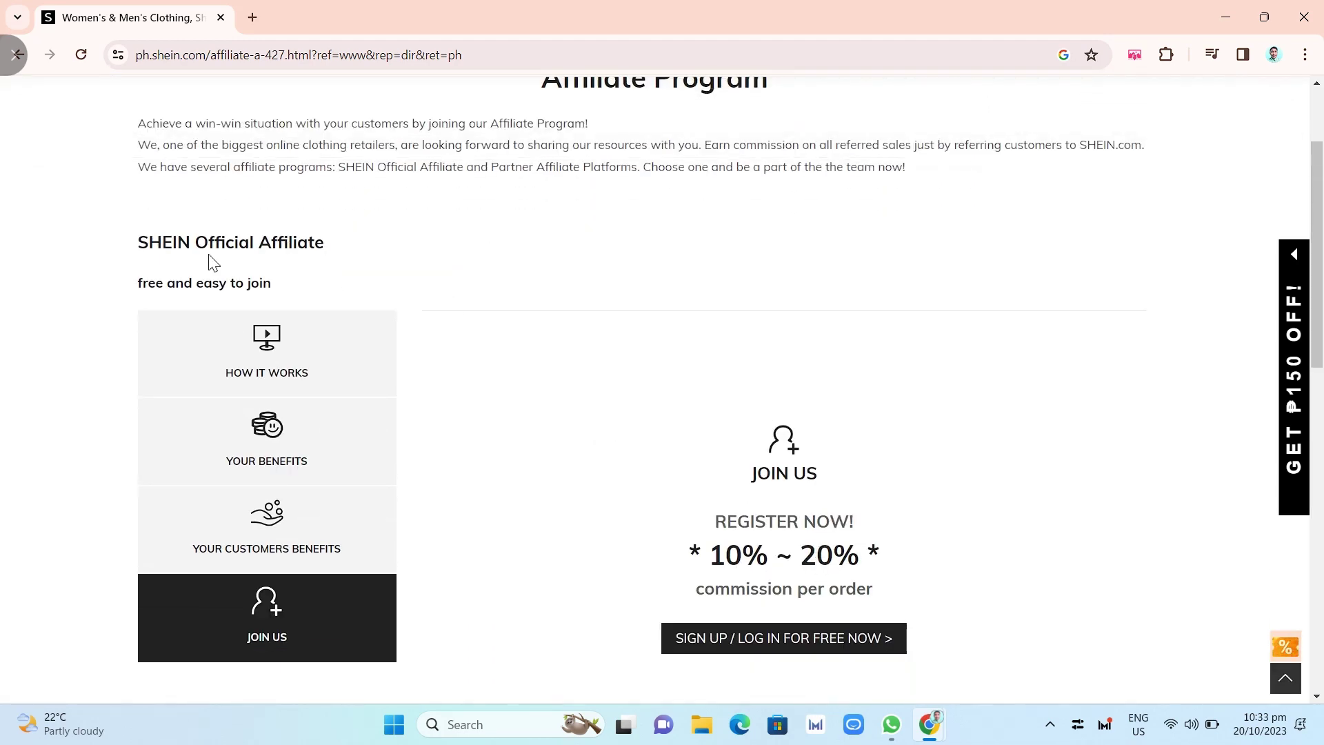
# - Review the How It Works, Your Benefits, Your Customers Benefits and Join Us sections
pyautogui.click(266, 366)
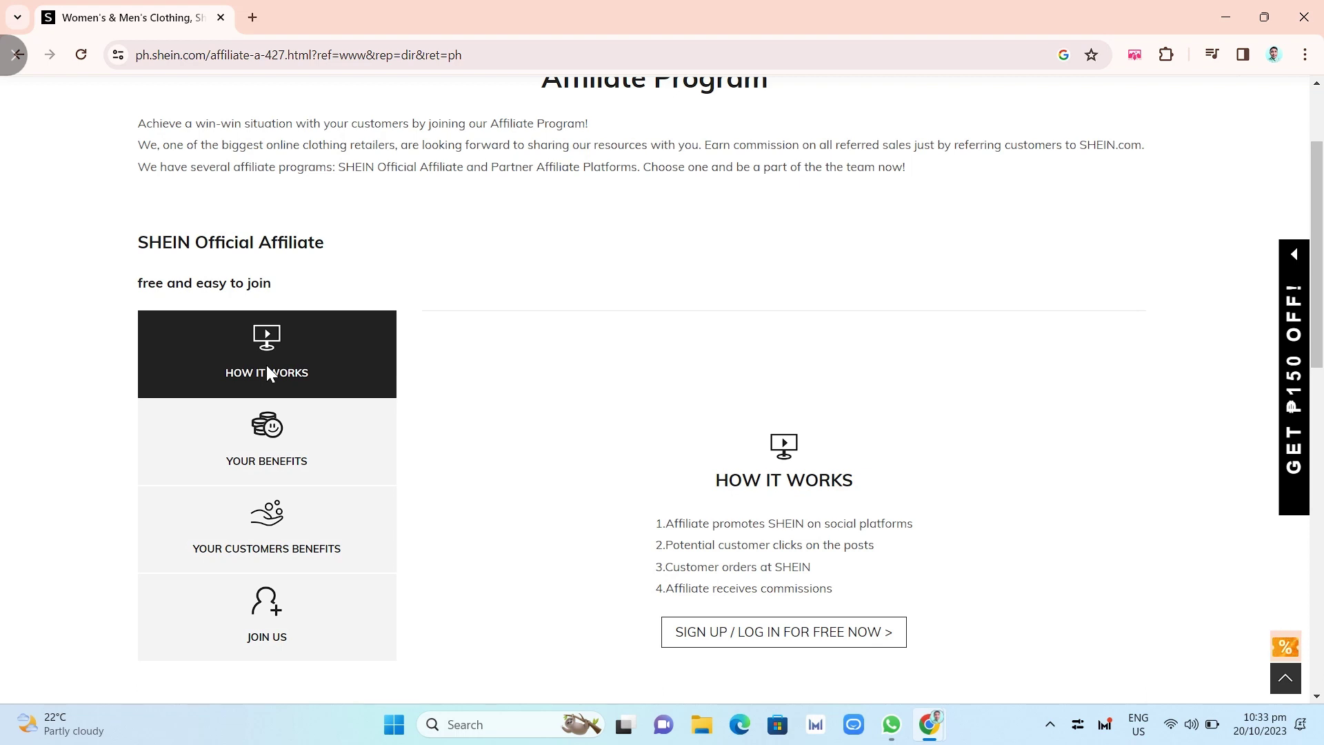
pyautogui.click(268, 436)
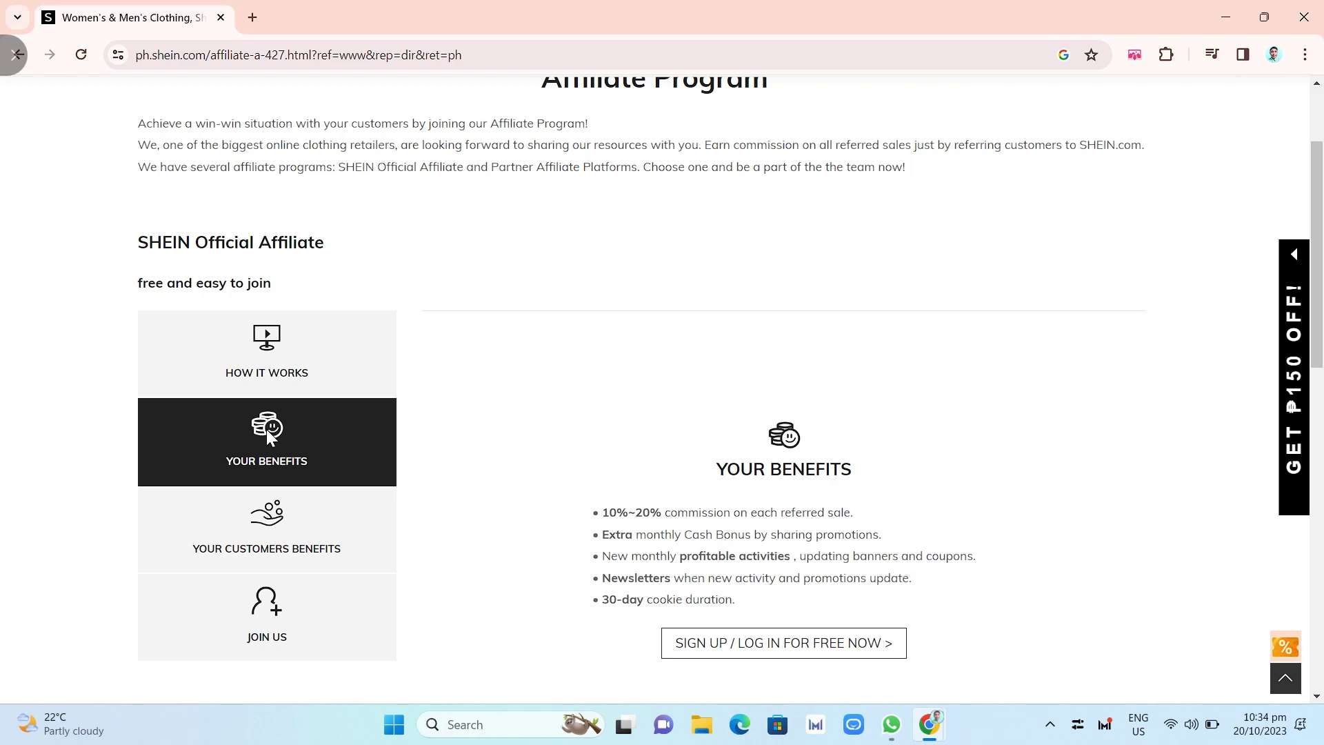
pyautogui.click(266, 518)
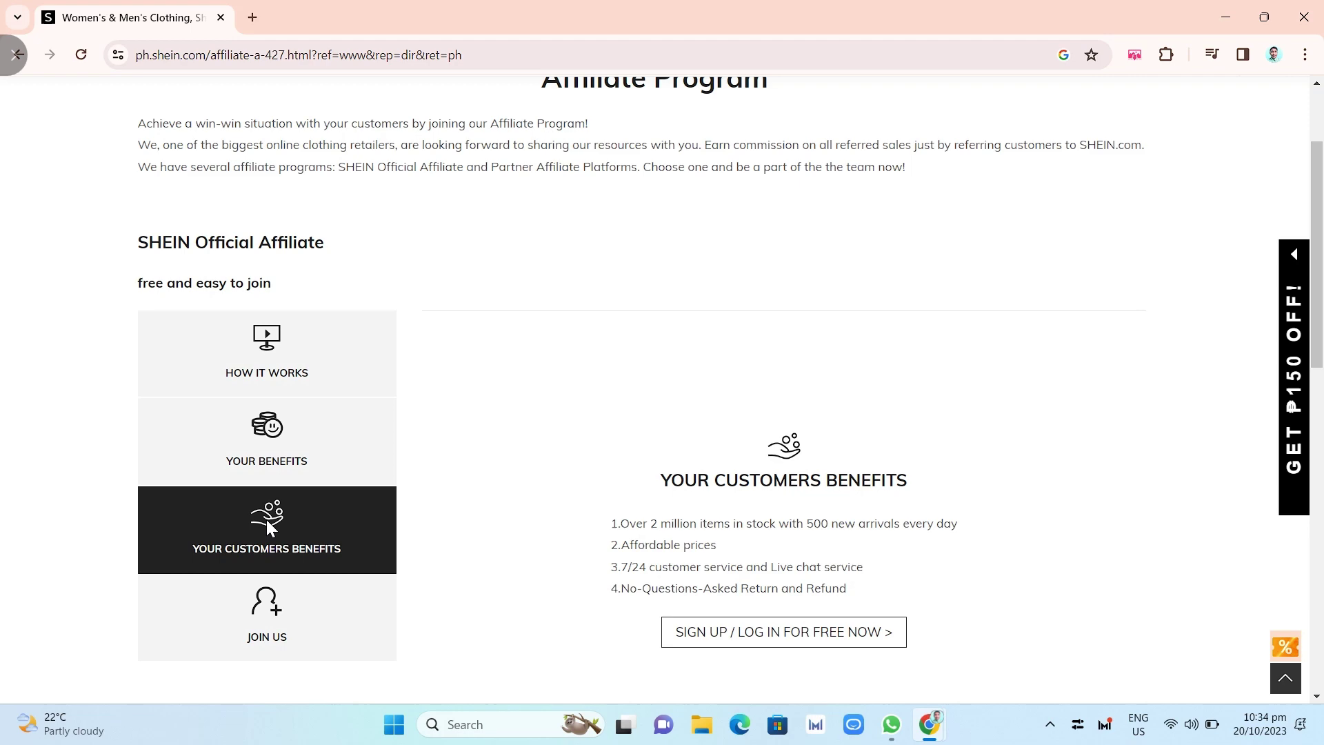
pyautogui.click(247, 629)
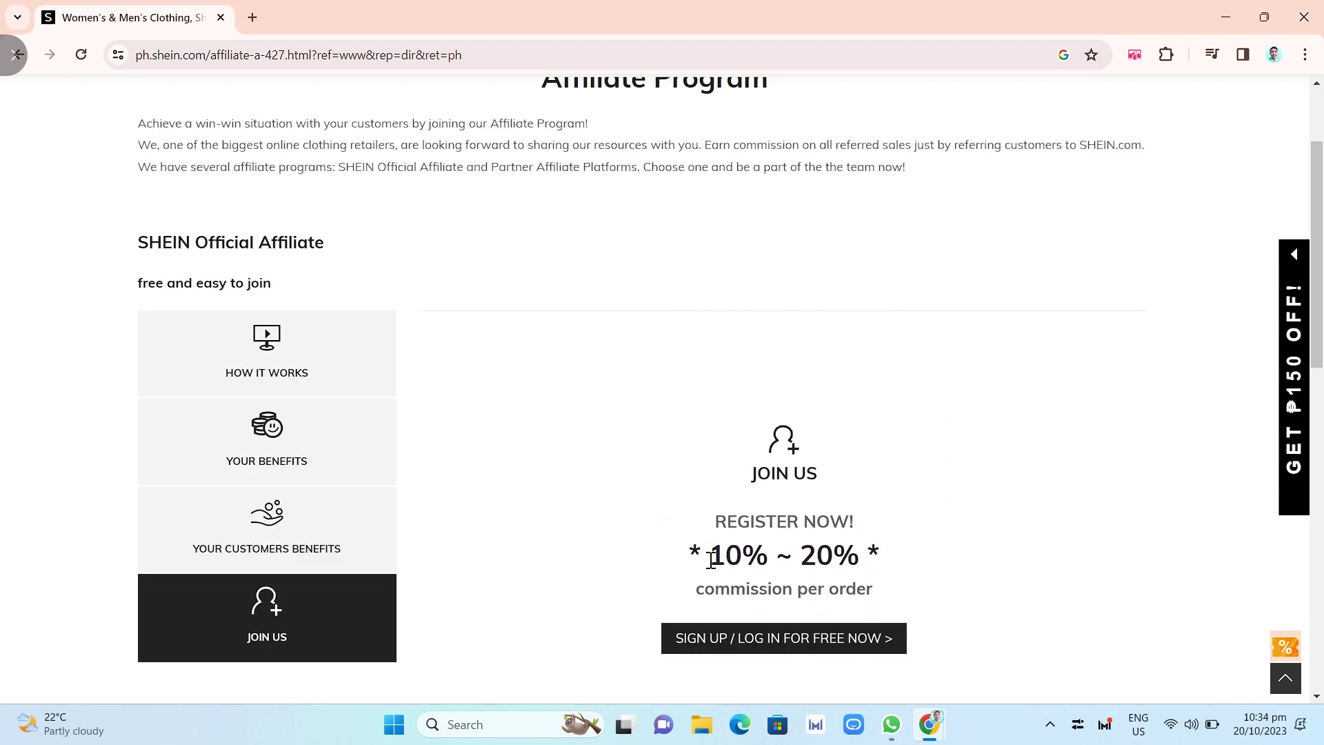
pyautogui.scroll(-3, 766, 558)
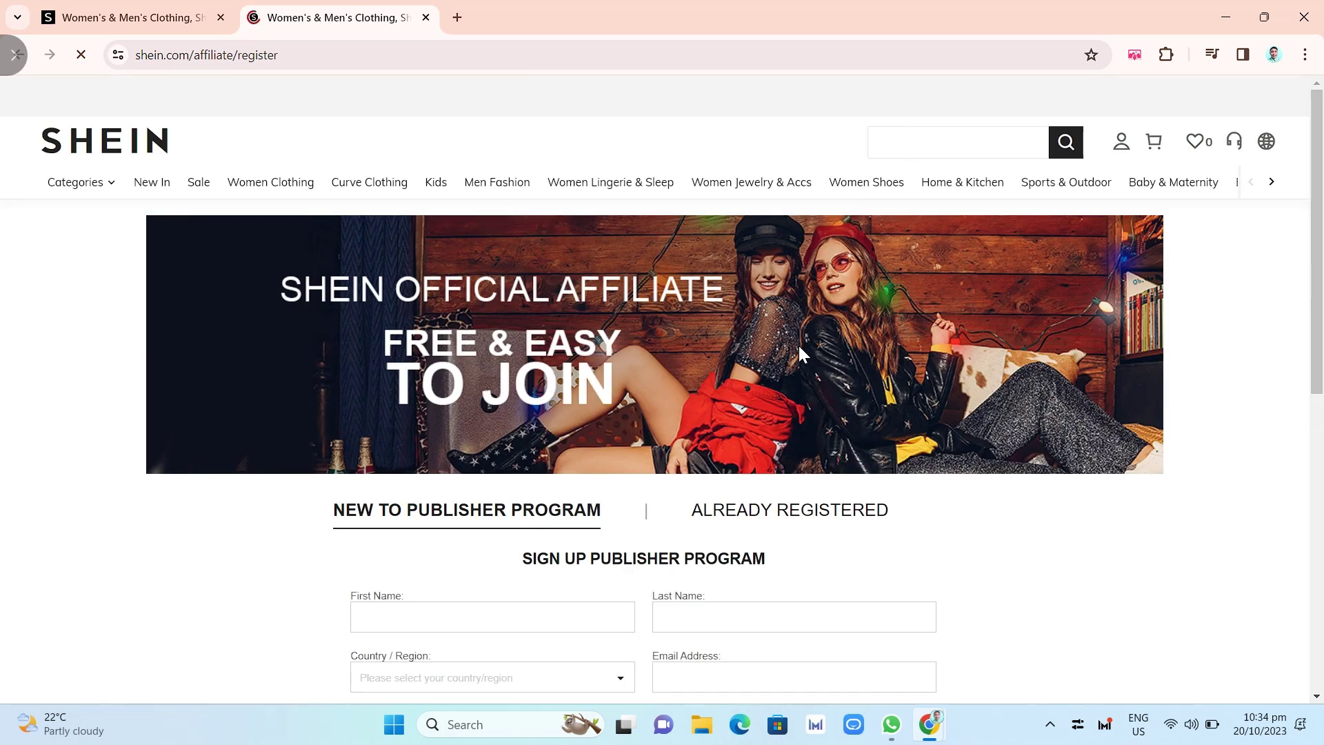
pyautogui.scroll(-3, 806, 353)
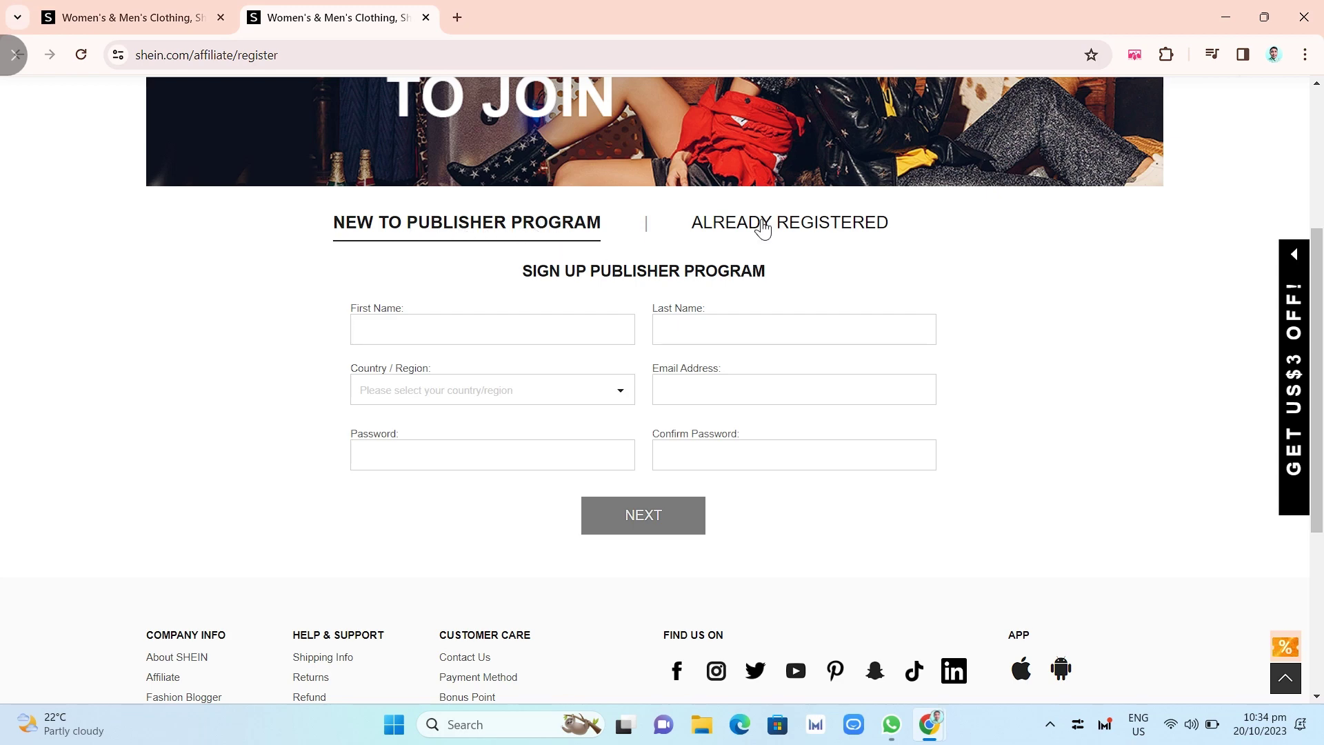
# - Switch to the Already Registered login form and back to the New to Publisher Program form
pyautogui.click(762, 229)
pyautogui.click(539, 227)
# - Autofill the names and email from saved details and choose Philippines as the country
pyautogui.click(498, 335)
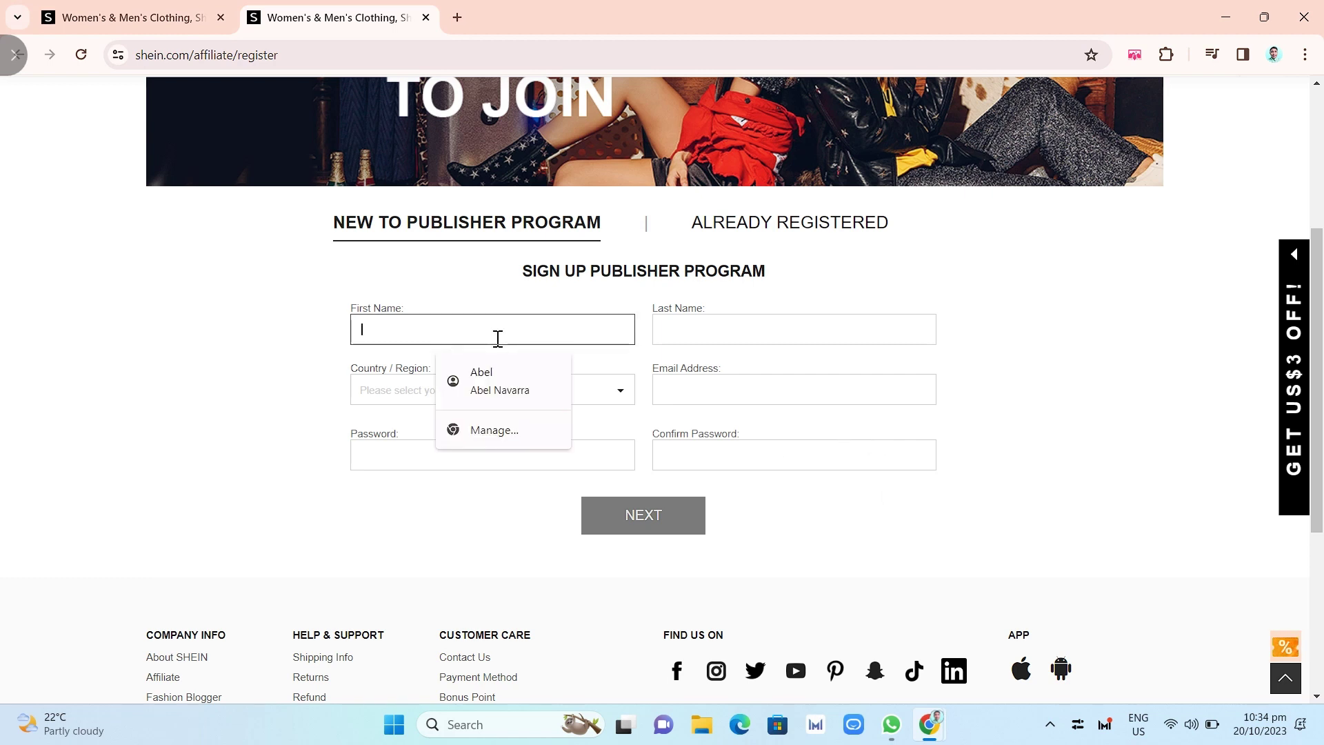
pyautogui.click(520, 377)
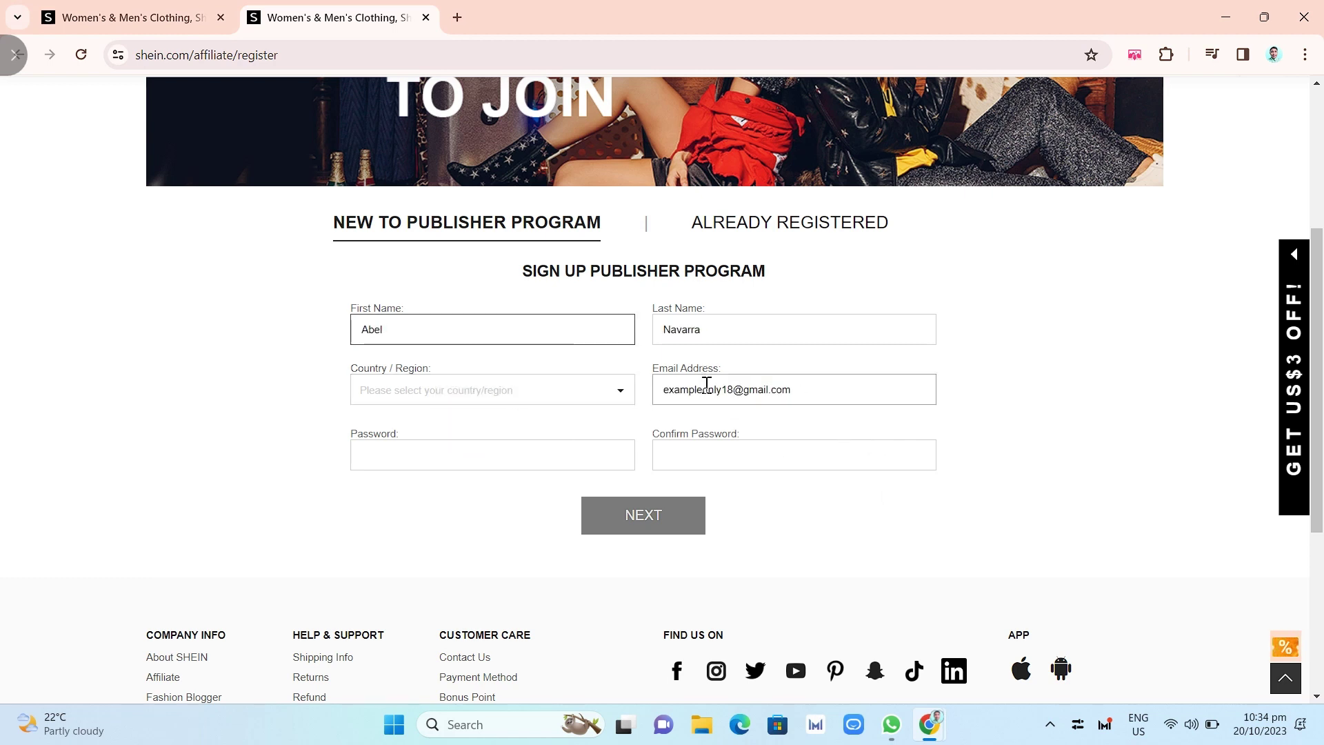
pyautogui.click(713, 388)
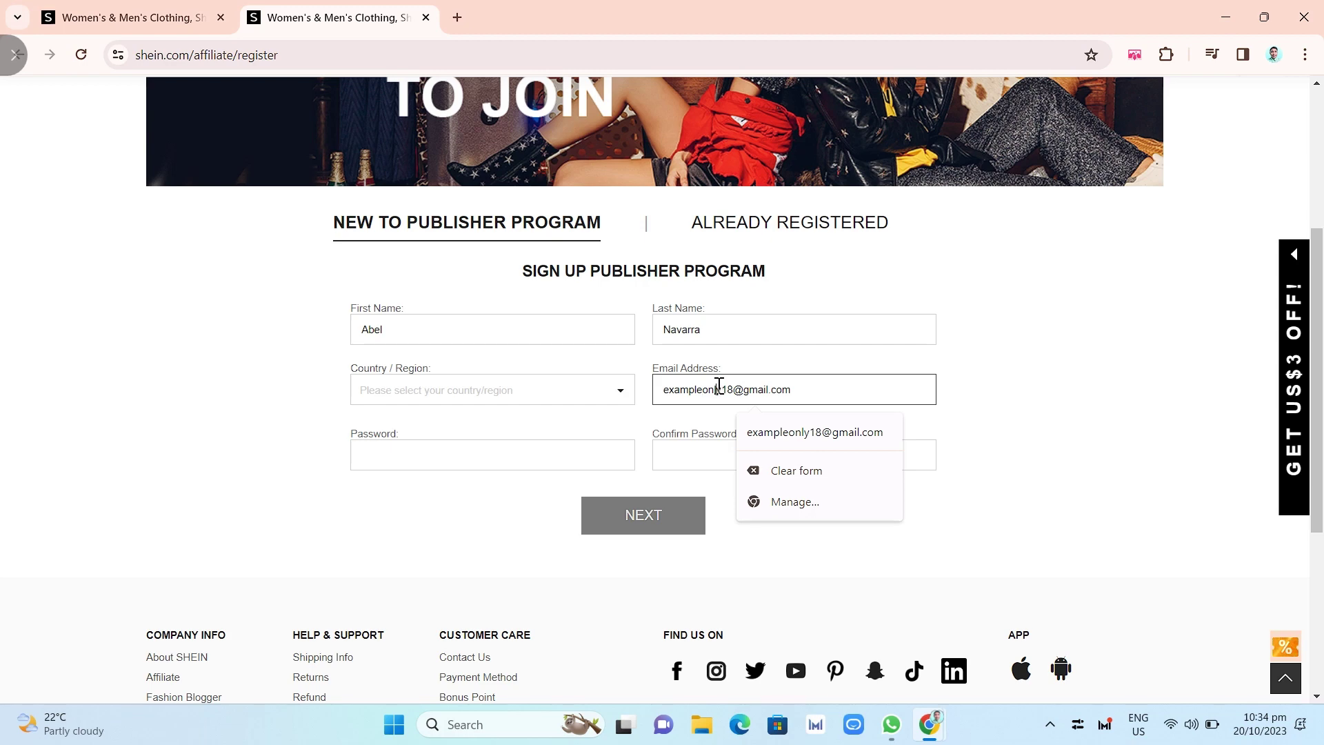
pyautogui.click(546, 391)
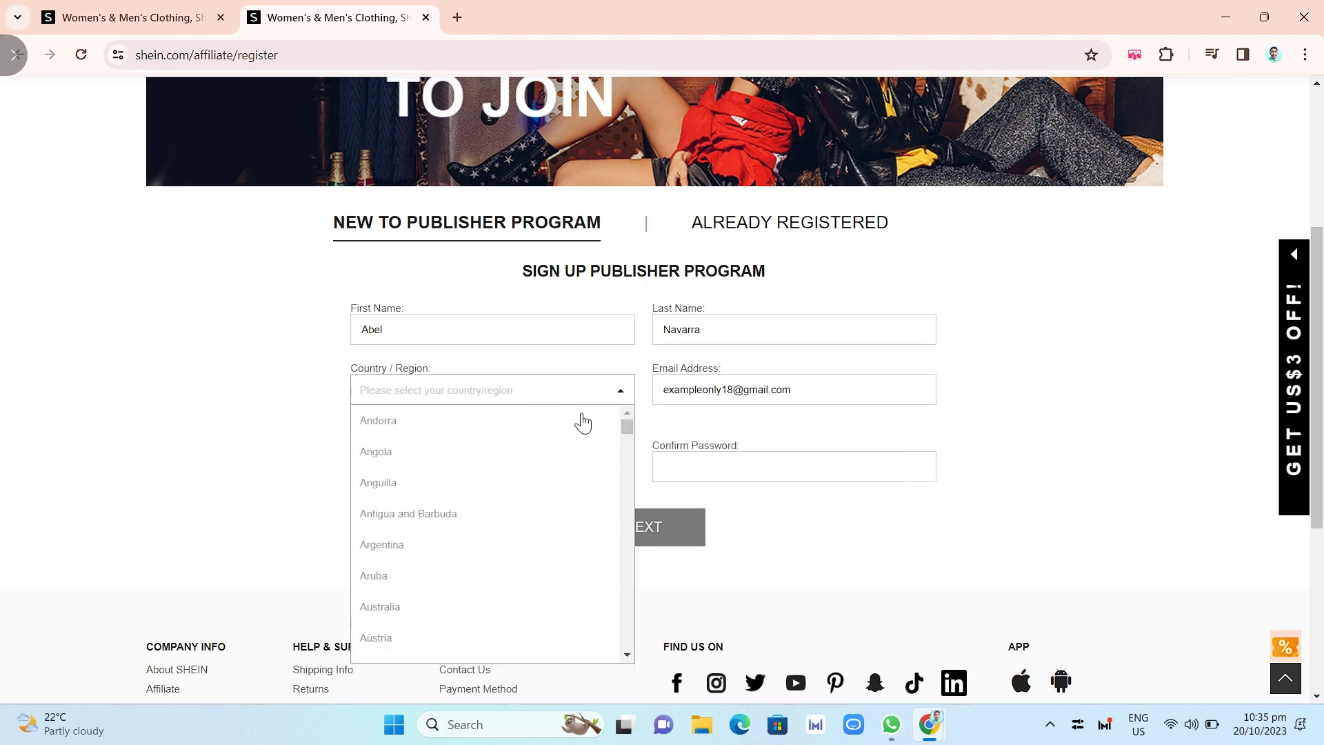
pyautogui.scroll(-8, 444, 564)
pyautogui.scroll(-10, 442, 565)
pyautogui.scroll(-10, 444, 564)
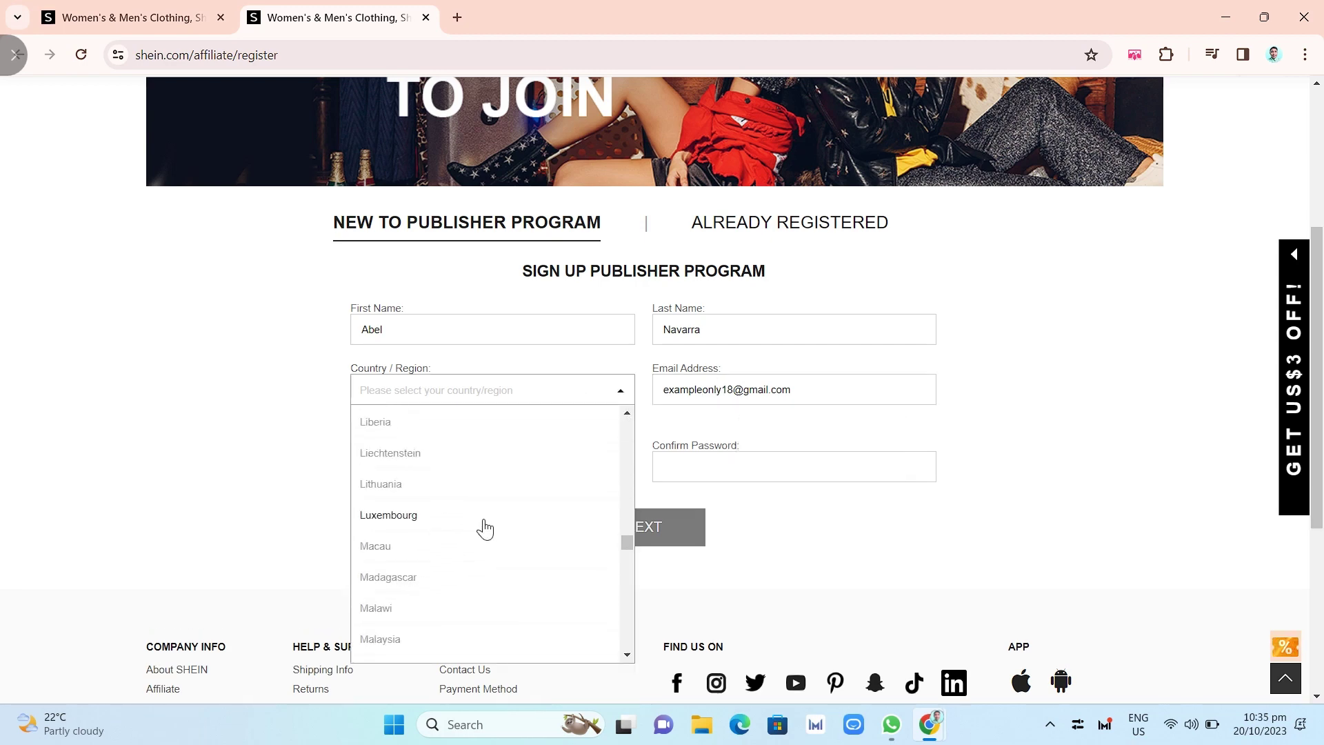
pyautogui.scroll(-10, 440, 559)
pyautogui.click(434, 533)
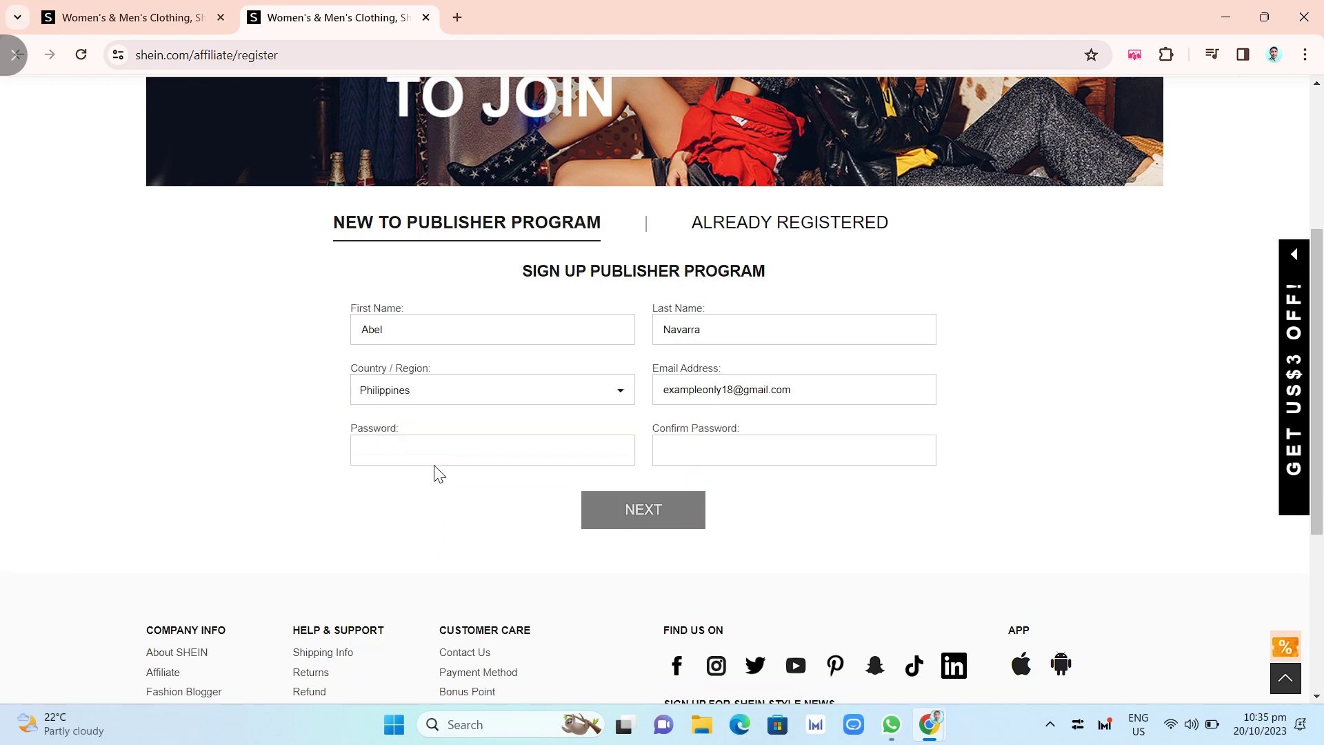
# - Enter the matching password in the Password and Confirm Password fields
pyautogui.click(433, 446)
pyautogui.write('••••')
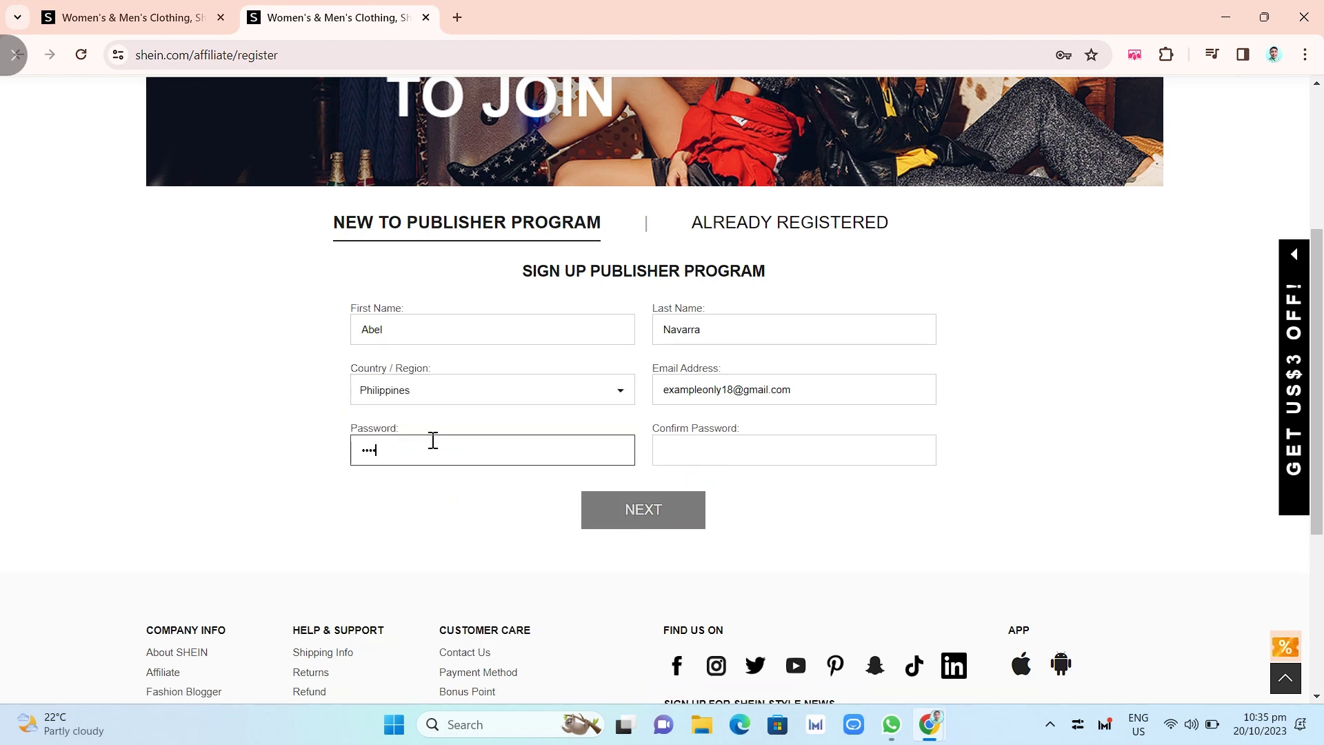
pyautogui.write('•••••••')
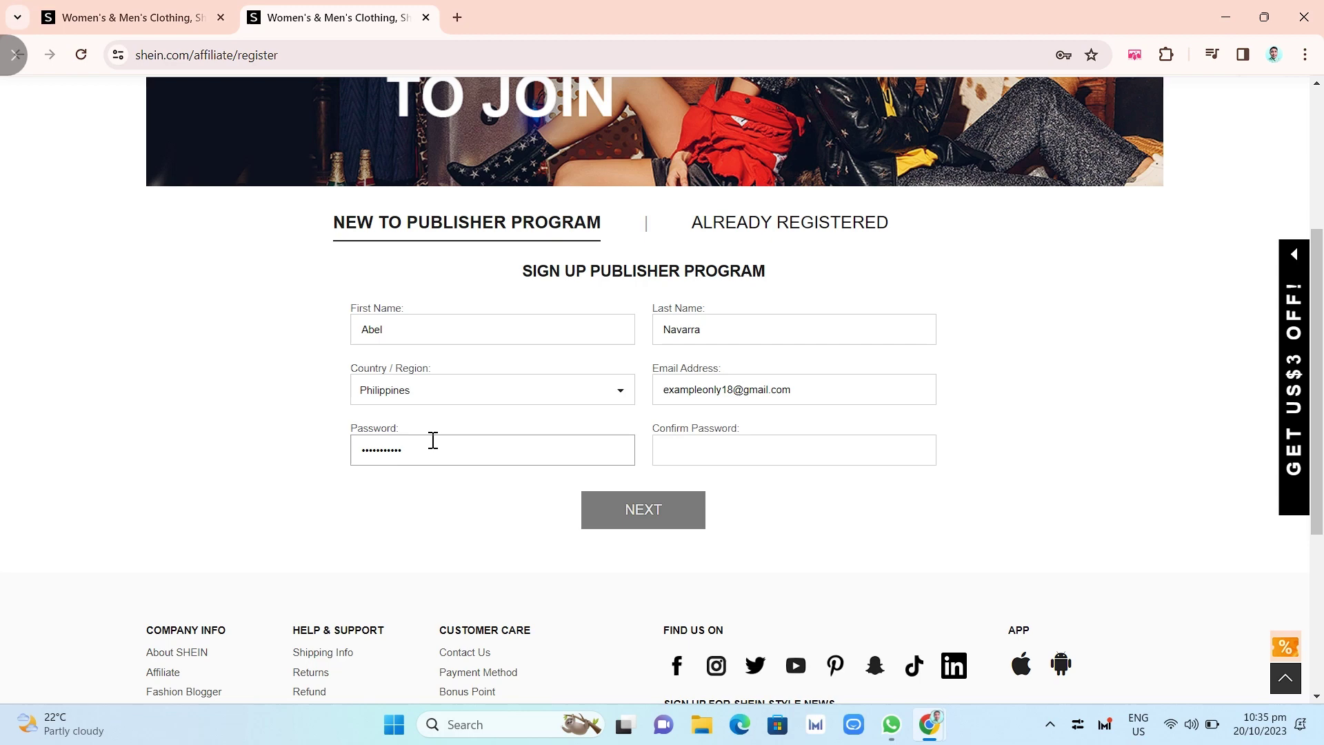
pyautogui.click(658, 450)
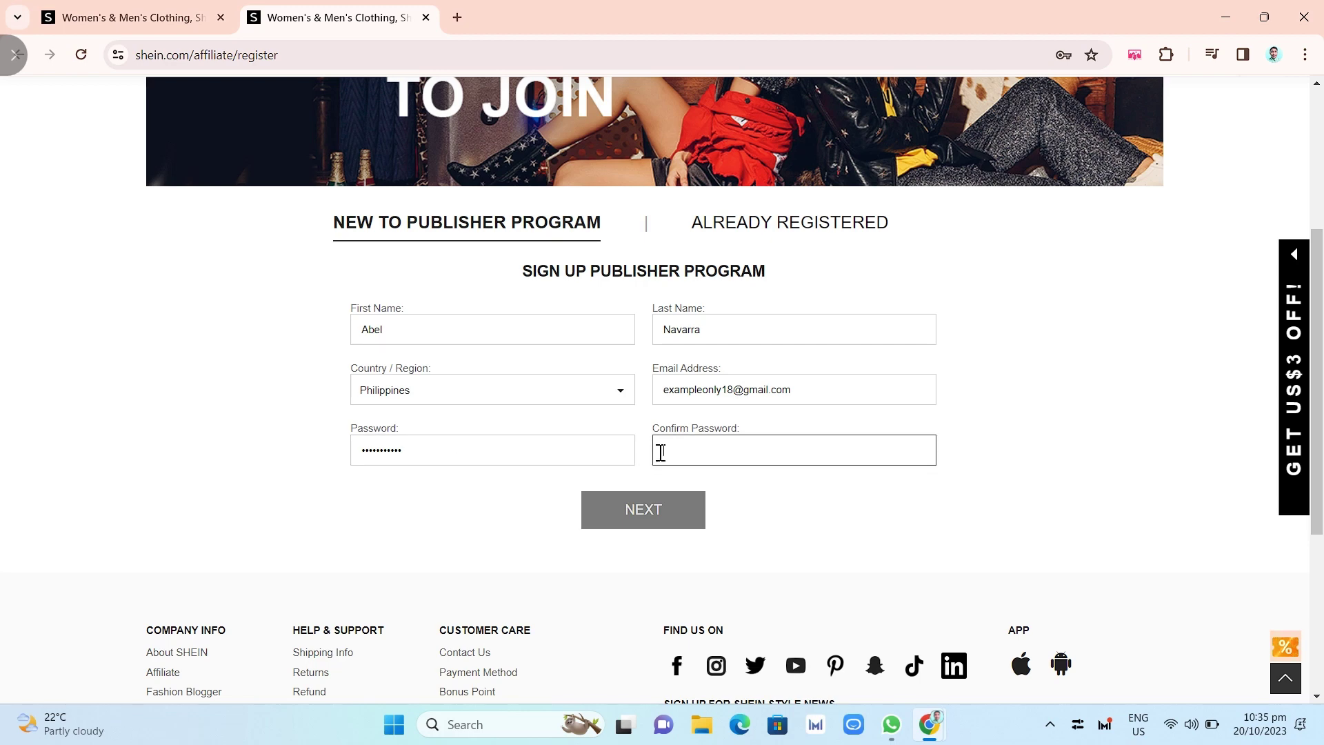
pyautogui.write('•••••••')
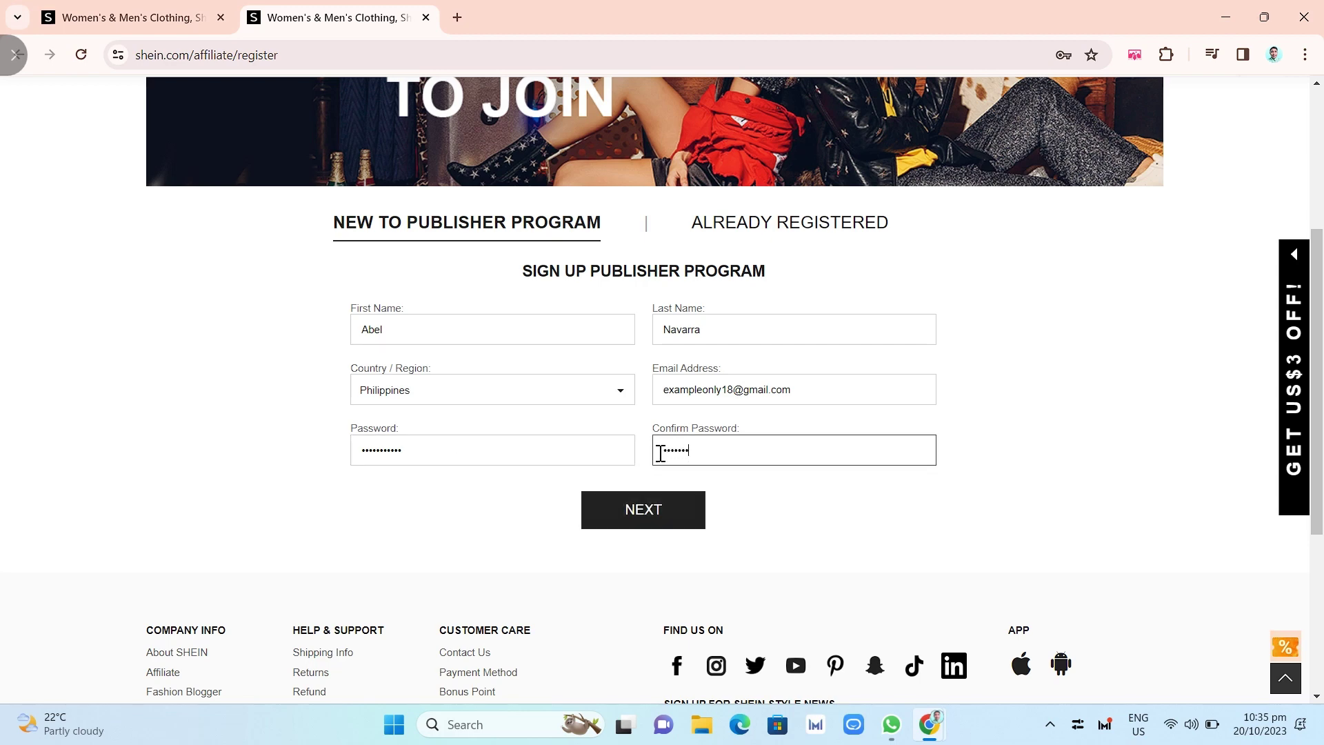
pyautogui.write('••••')
pyautogui.click(802, 514)
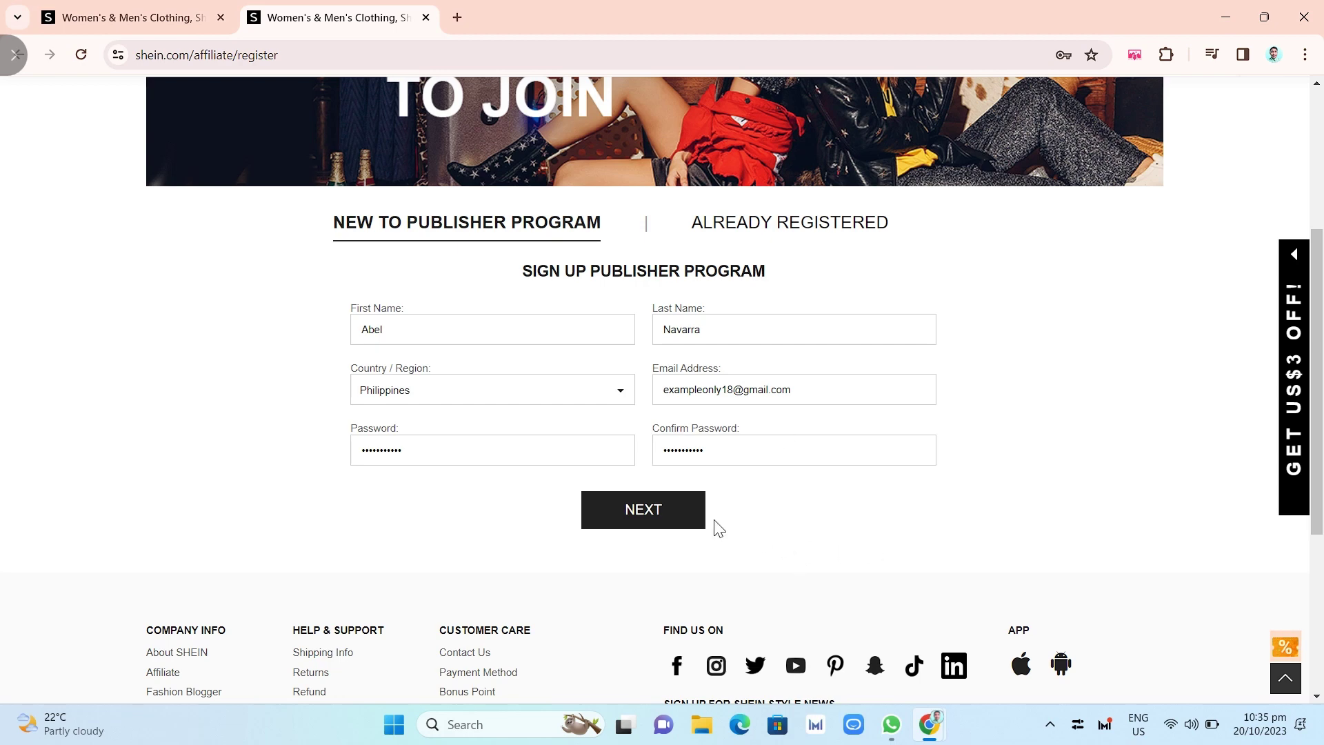
# - Submit the registration details with NEXT and dismiss Chrome's save-password offer
pyautogui.click(684, 524)
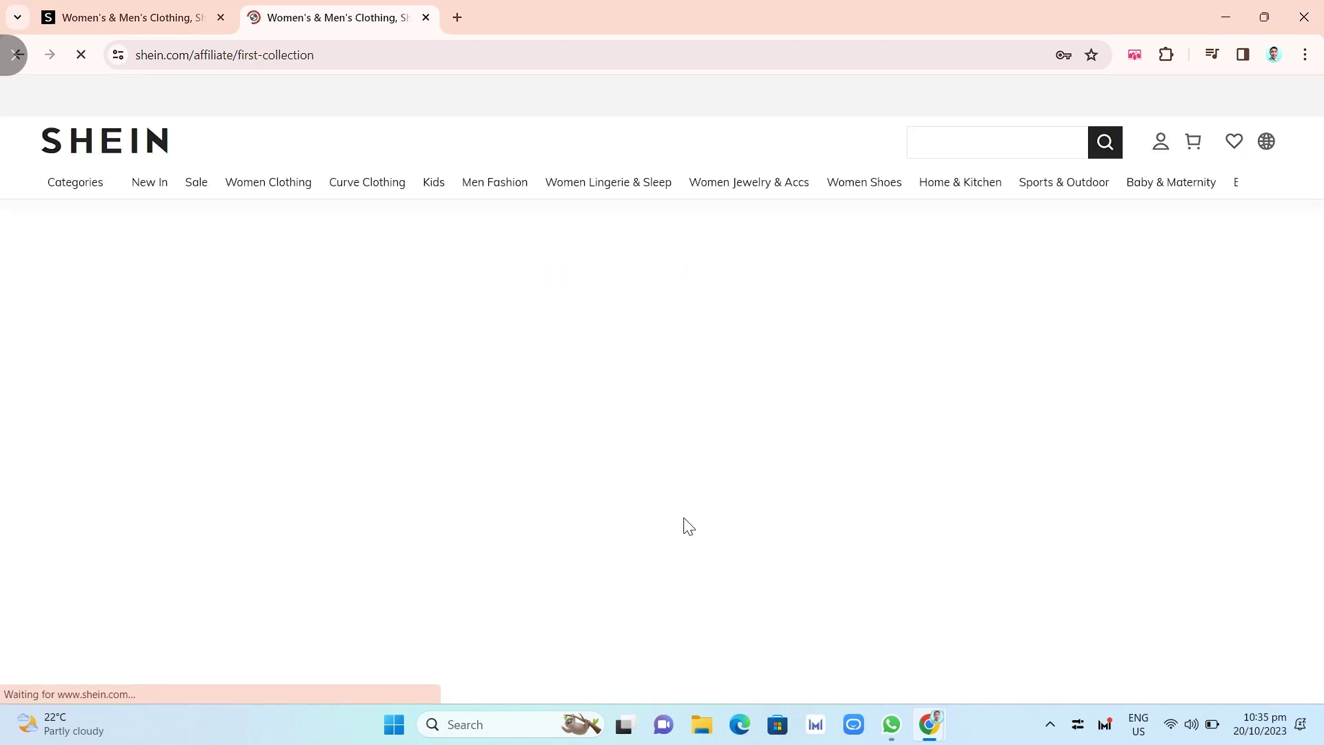
pyautogui.scroll(-1, 852, 529)
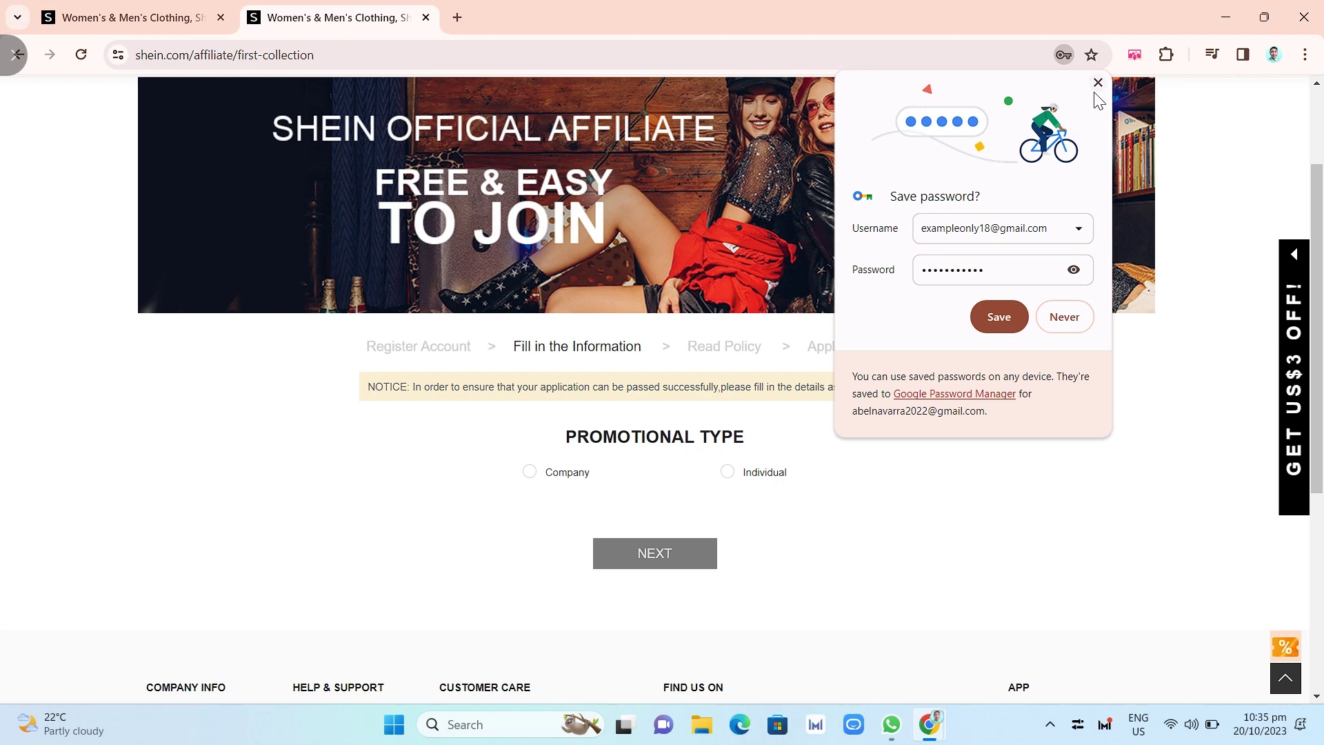
pyautogui.click(1002, 315)
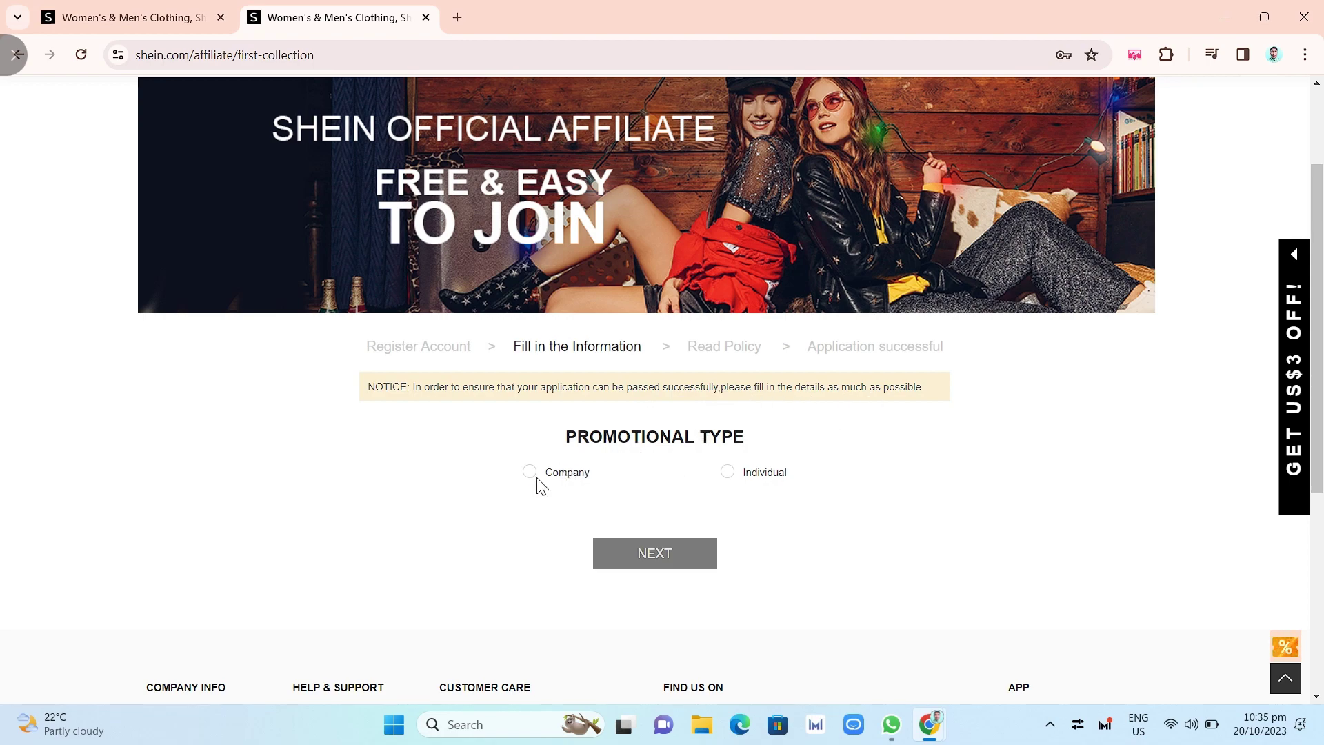
# - Choose Individual as the promotional type and visit the Account Name field
pyautogui.click(727, 473)
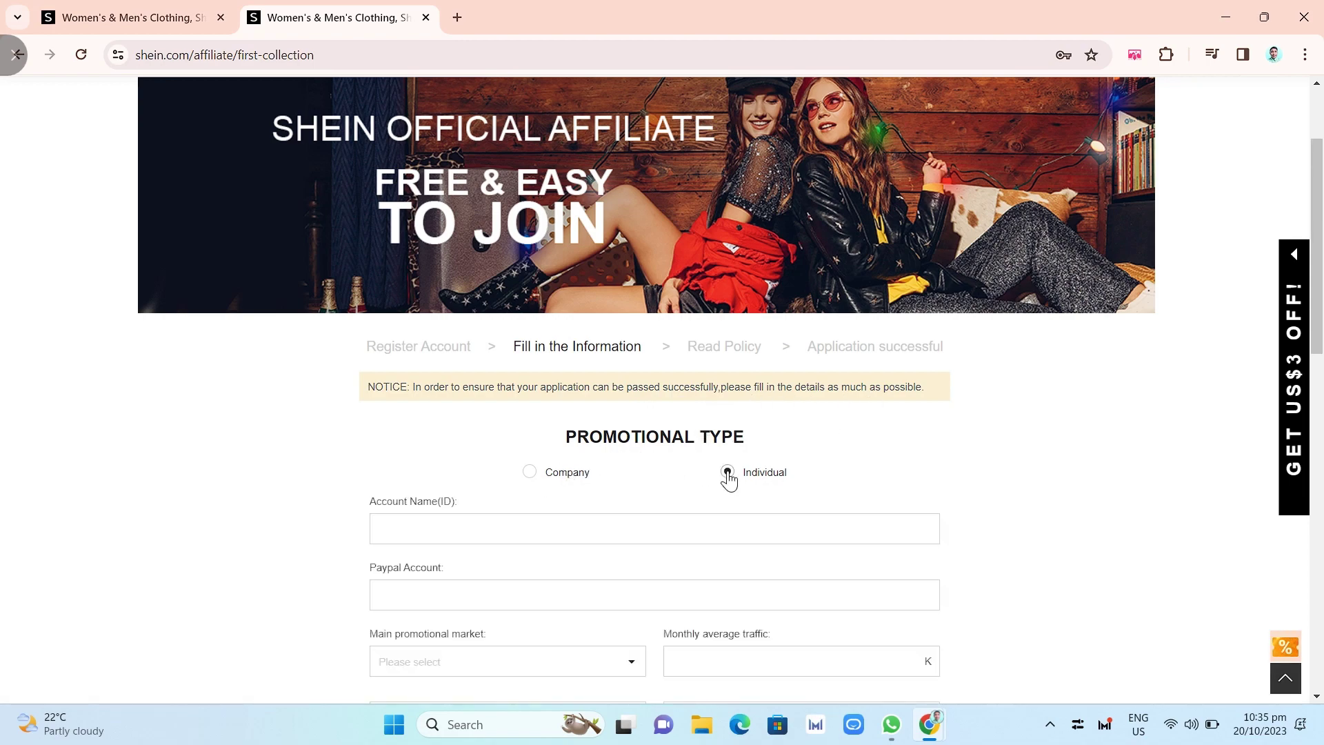
pyautogui.scroll(-2, 737, 484)
pyautogui.scroll(-1, 745, 487)
pyautogui.scroll(-1, 745, 487)
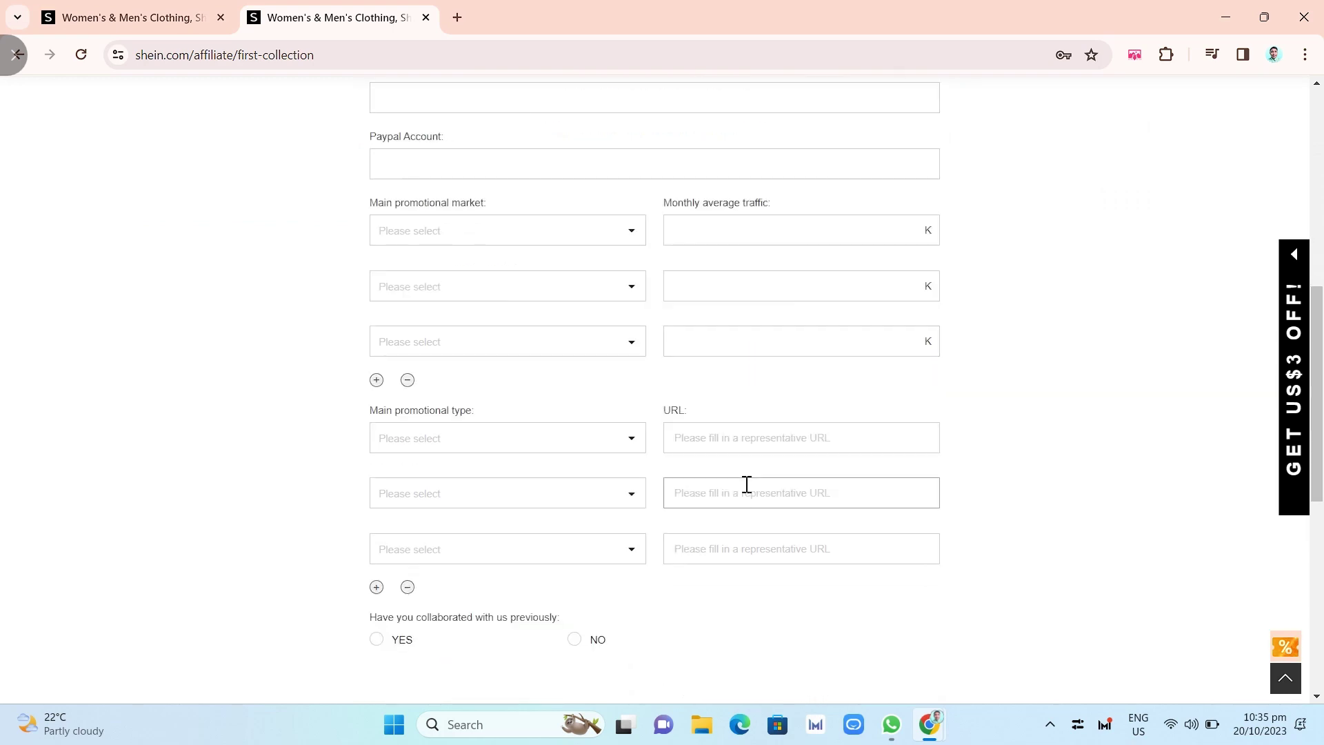
pyautogui.scroll(3, 752, 502)
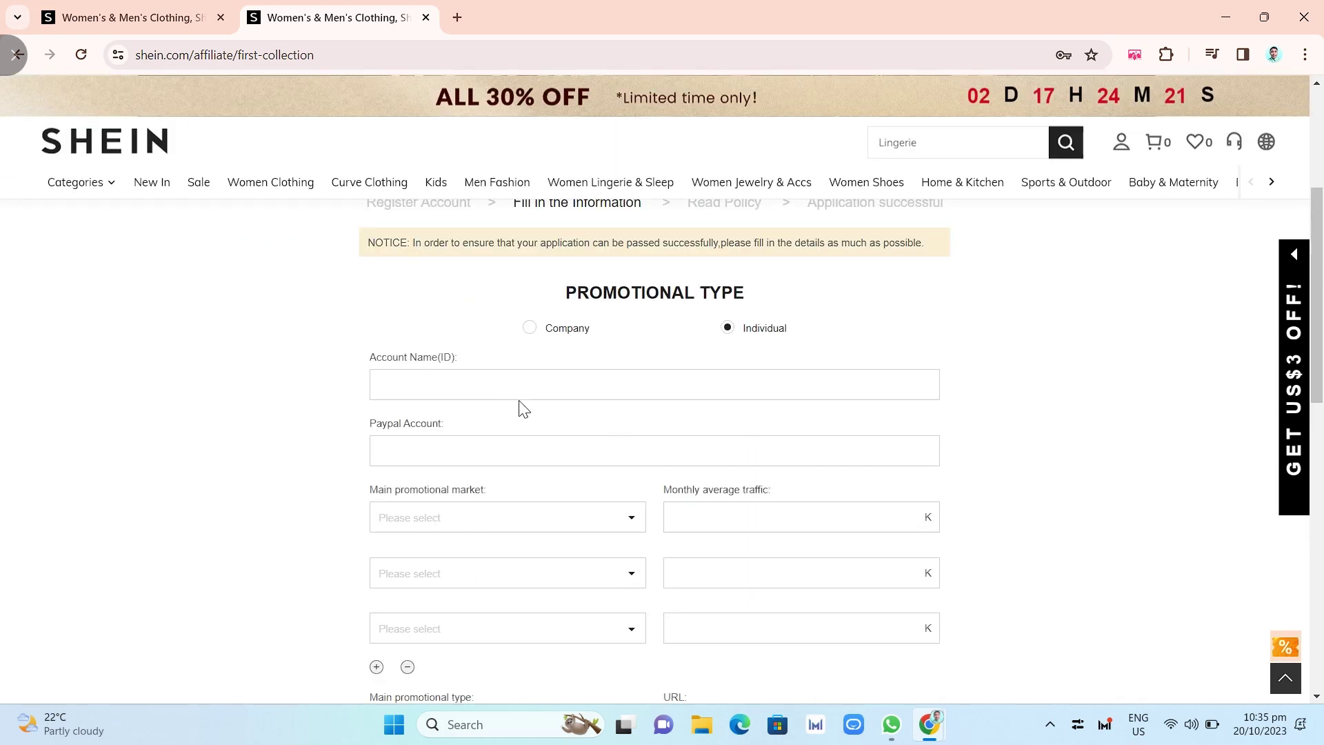
pyautogui.click(499, 384)
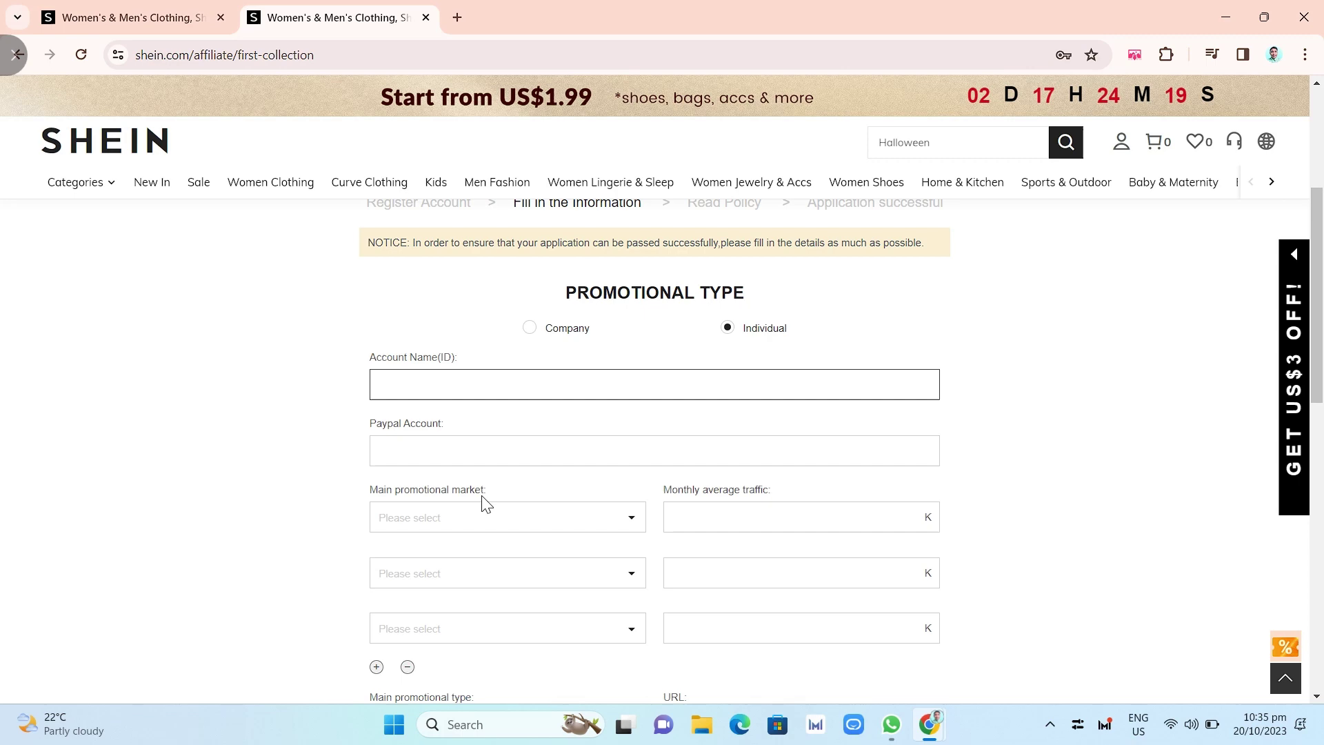
pyautogui.click(383, 500)
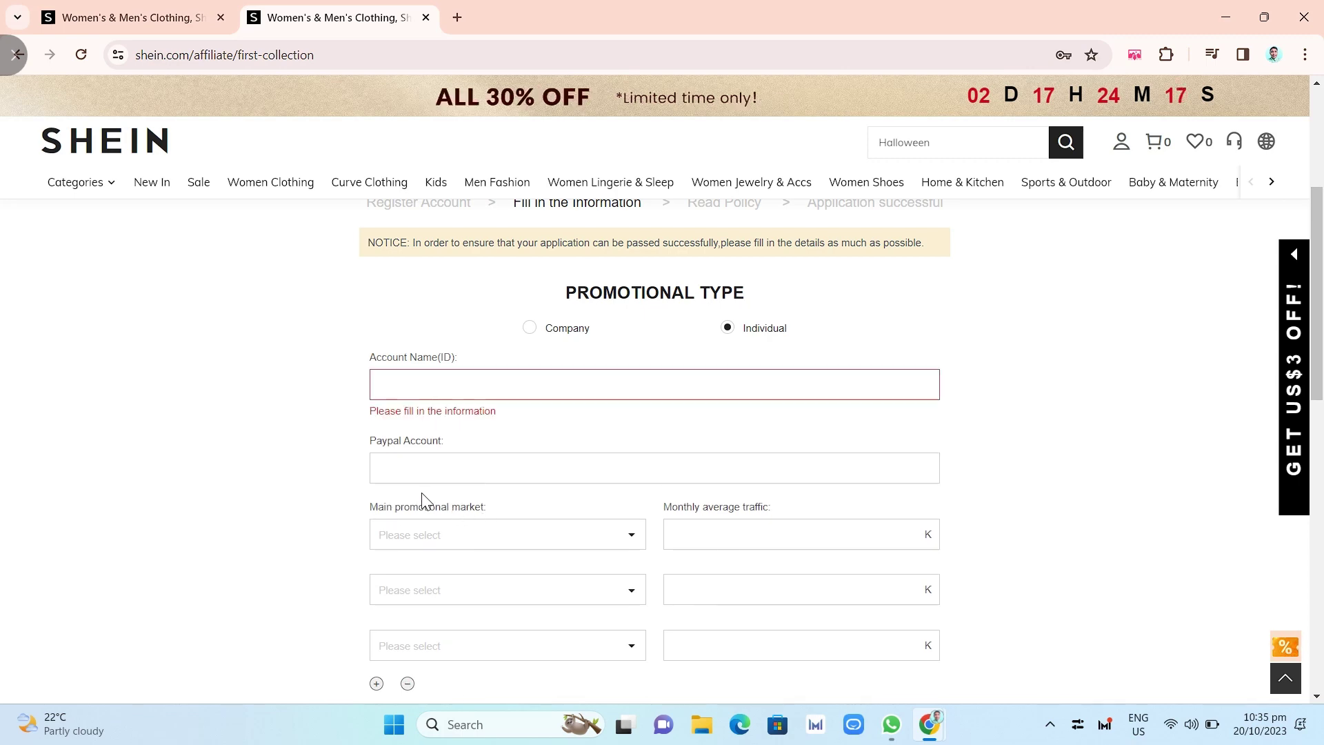
pyautogui.moveTo(671, 504); pyautogui.dragTo(774, 555)
pyautogui.scroll(-3, 771, 557)
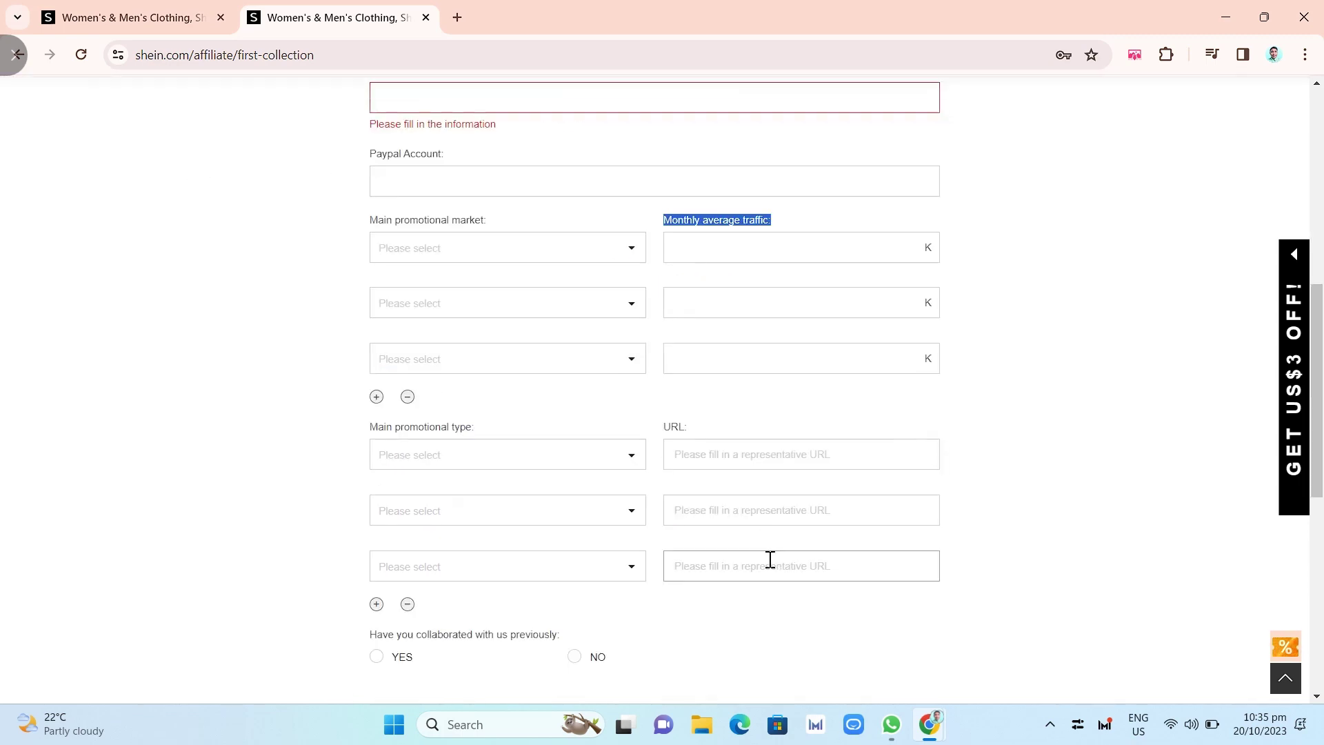
# - Check the main promotional market and monthly traffic fields, then open the Main promotional type list
pyautogui.click(527, 267)
pyautogui.click(574, 249)
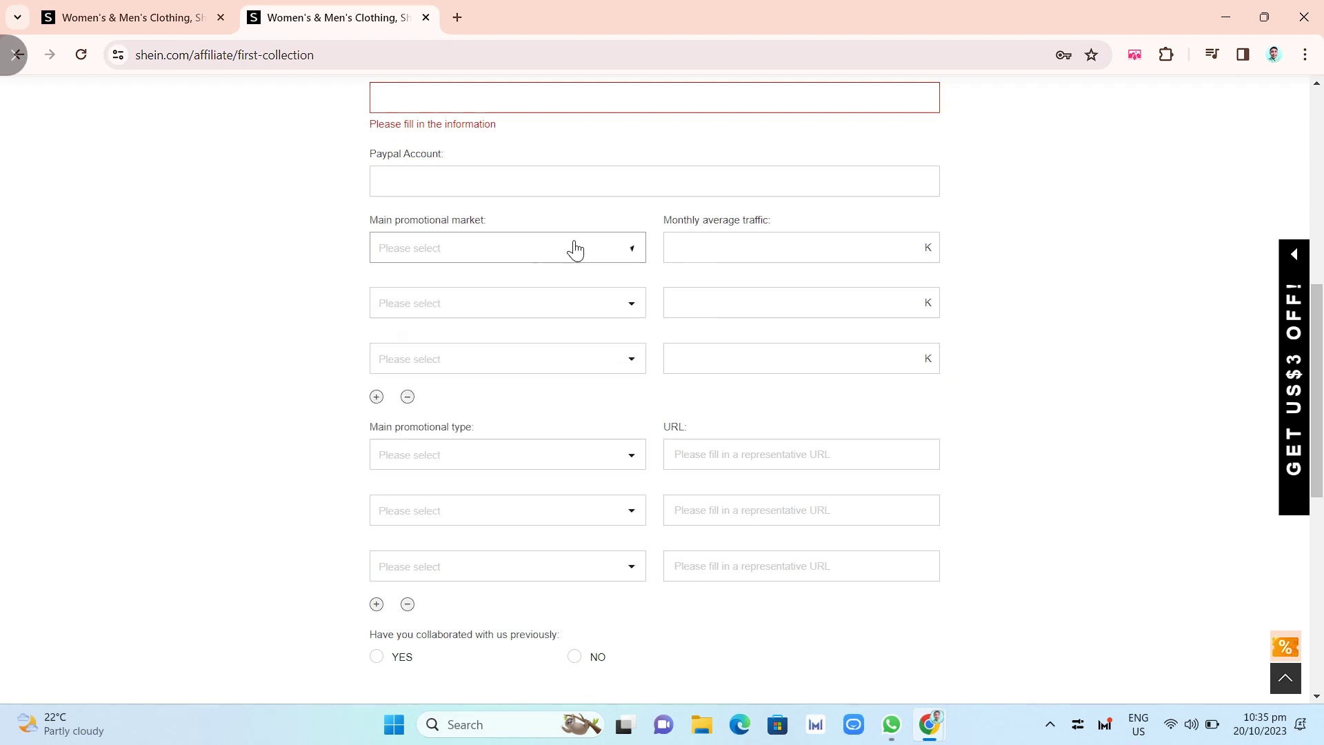
pyautogui.click(716, 249)
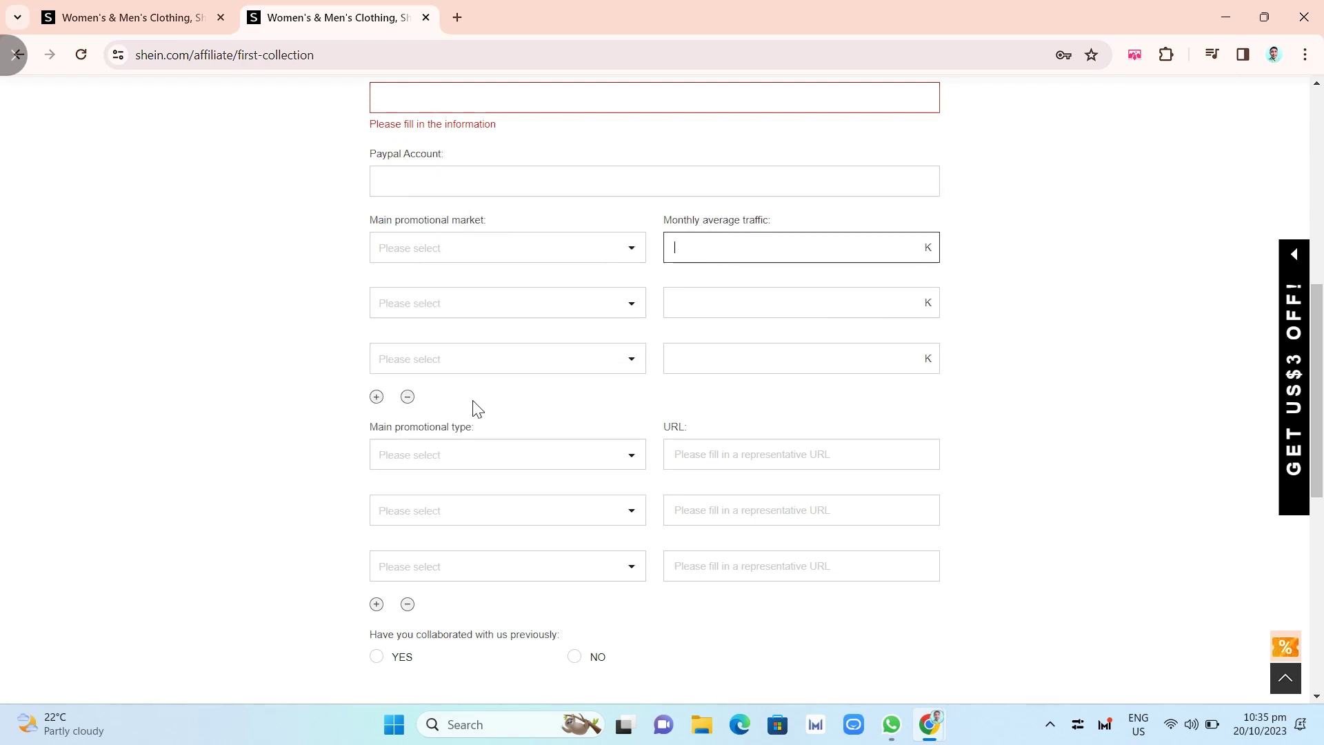
pyautogui.scroll(-1, 486, 455)
pyautogui.click(491, 315)
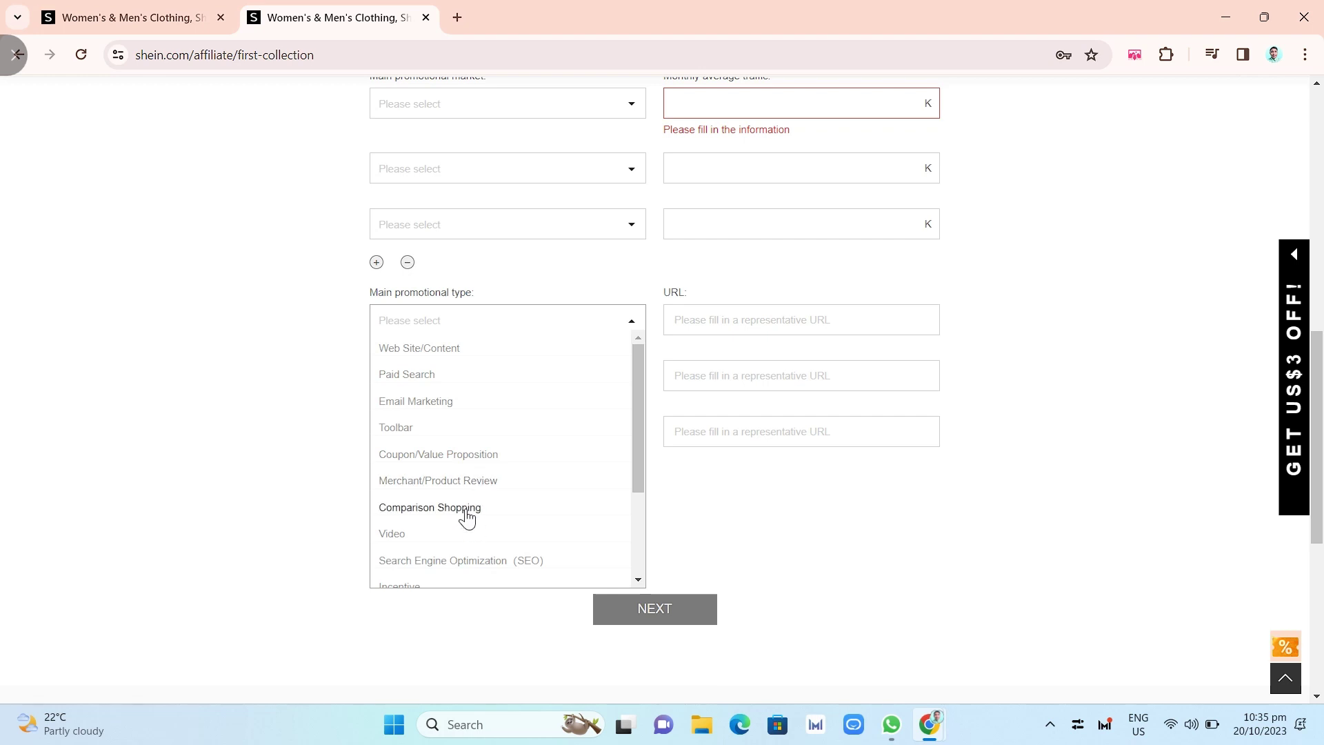
pyautogui.scroll(-3, 497, 543)
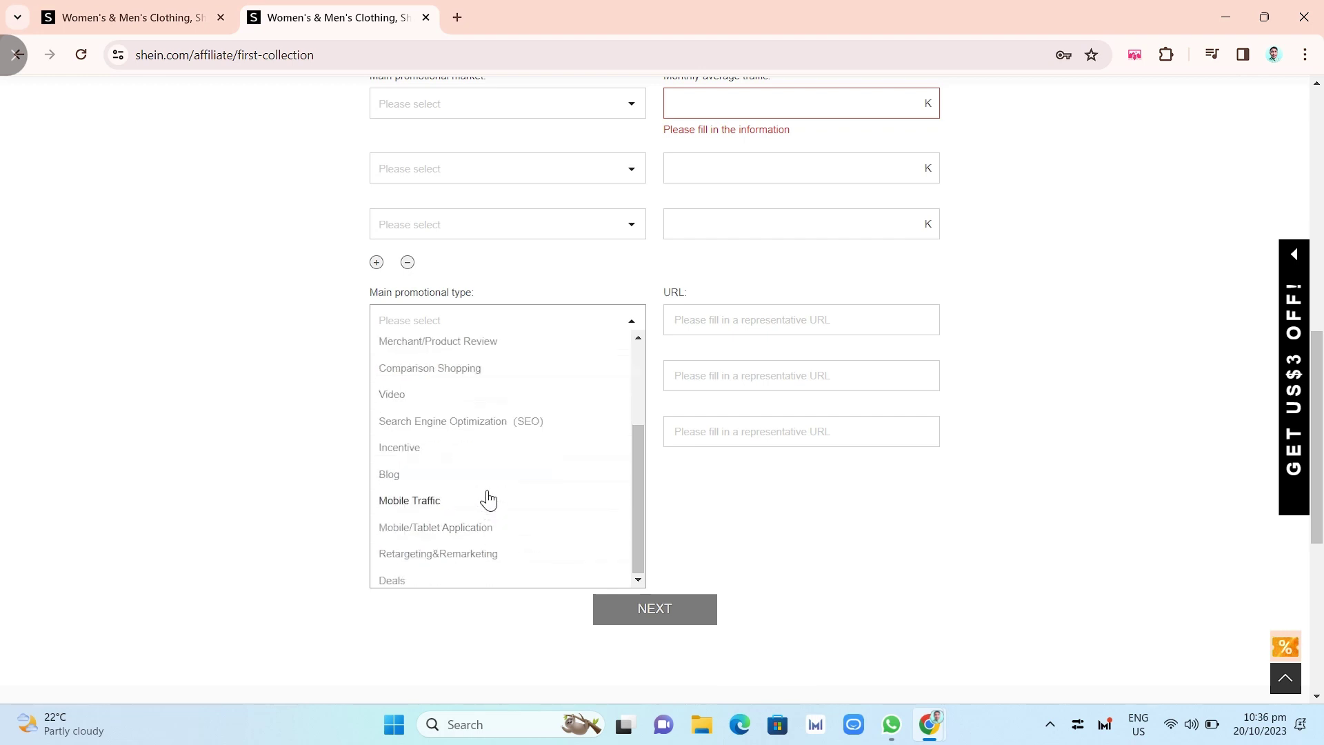
pyautogui.scroll(-2, 481, 487)
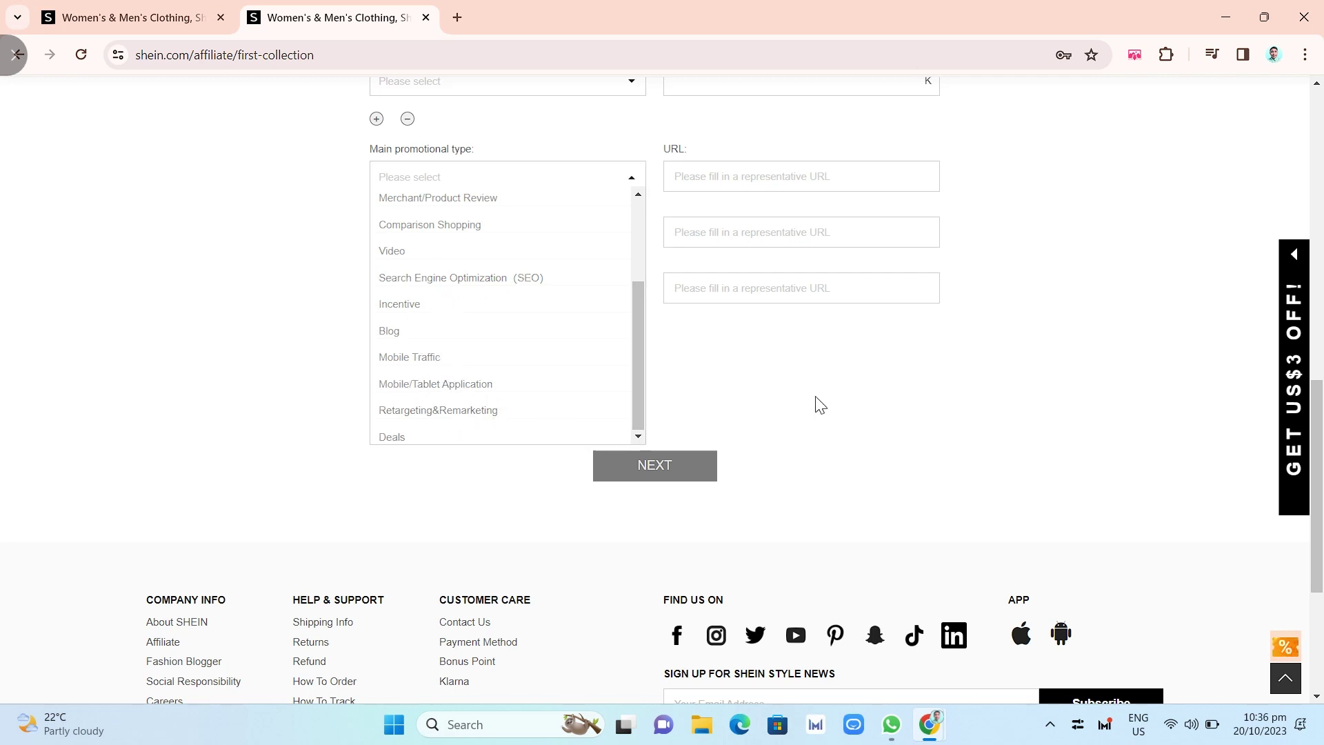
pyautogui.scroll(2, 822, 409)
# - Close the Main promotional type list and visit the second representative URL field
pyautogui.click(773, 329)
pyautogui.click(772, 372)
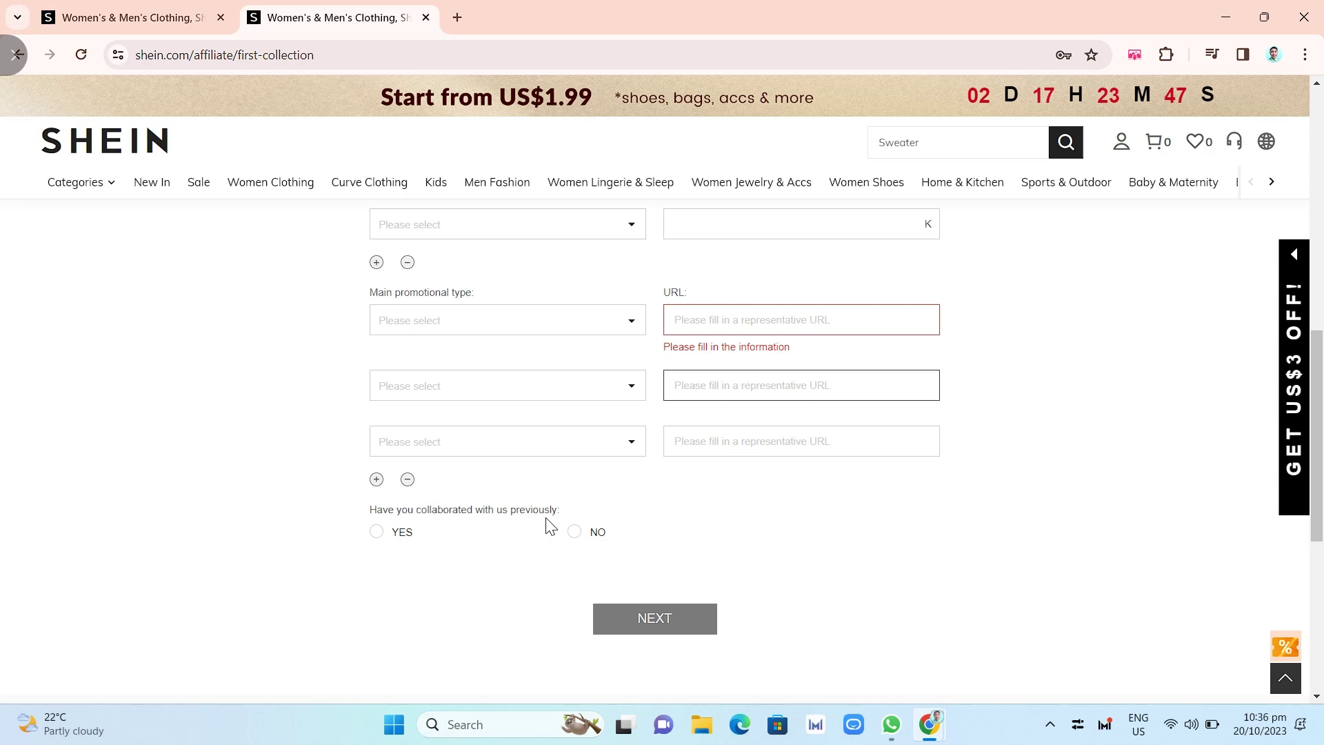
pyautogui.click(662, 512)
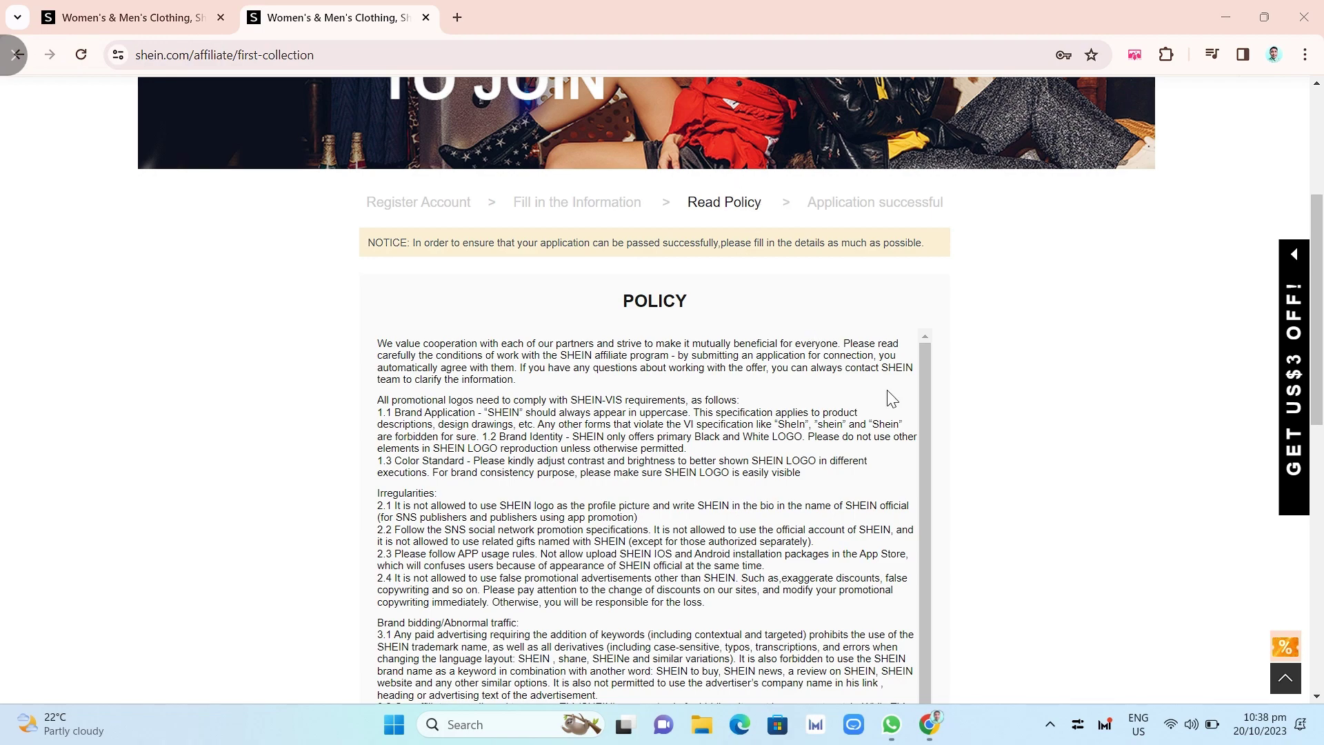
pyautogui.scroll(-1, 851, 403)
pyautogui.scroll(2, 839, 454)
pyautogui.scroll(-1, 1038, 455)
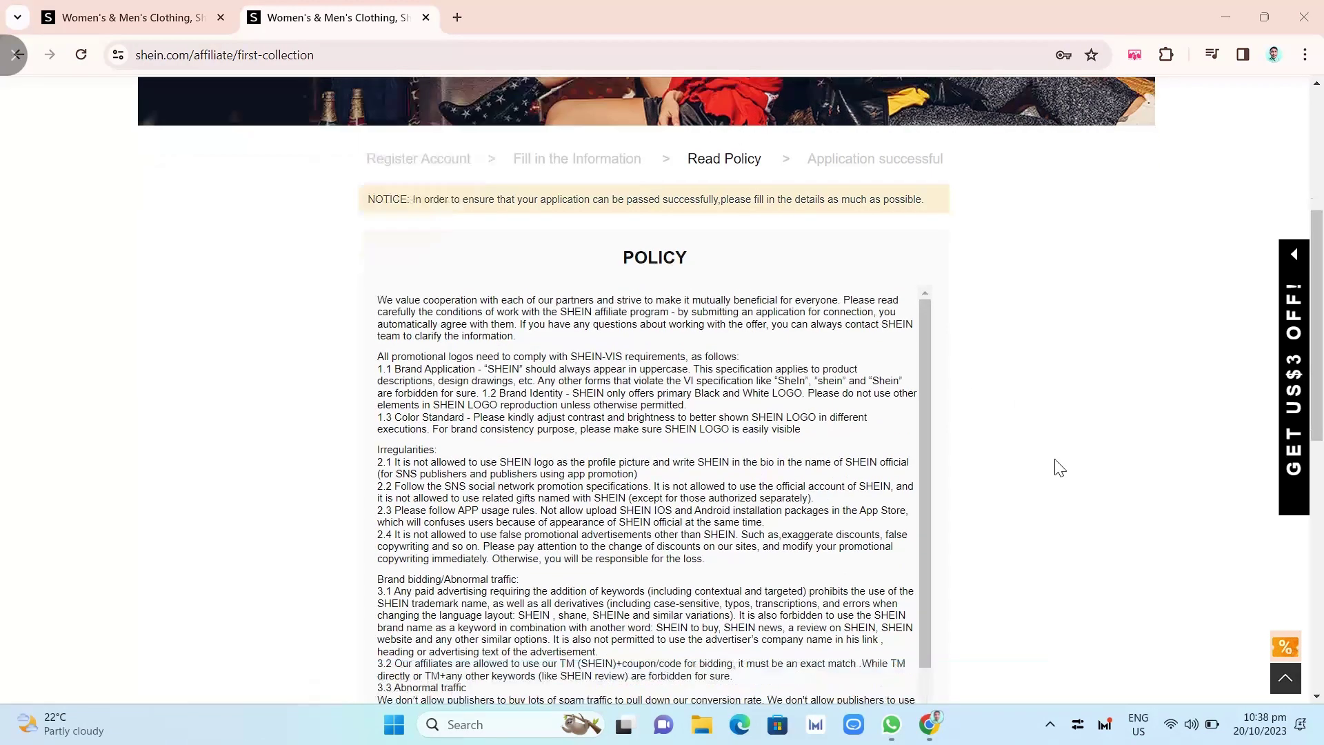
pyautogui.scroll(-1, 1058, 468)
pyautogui.scroll(-3, 1040, 449)
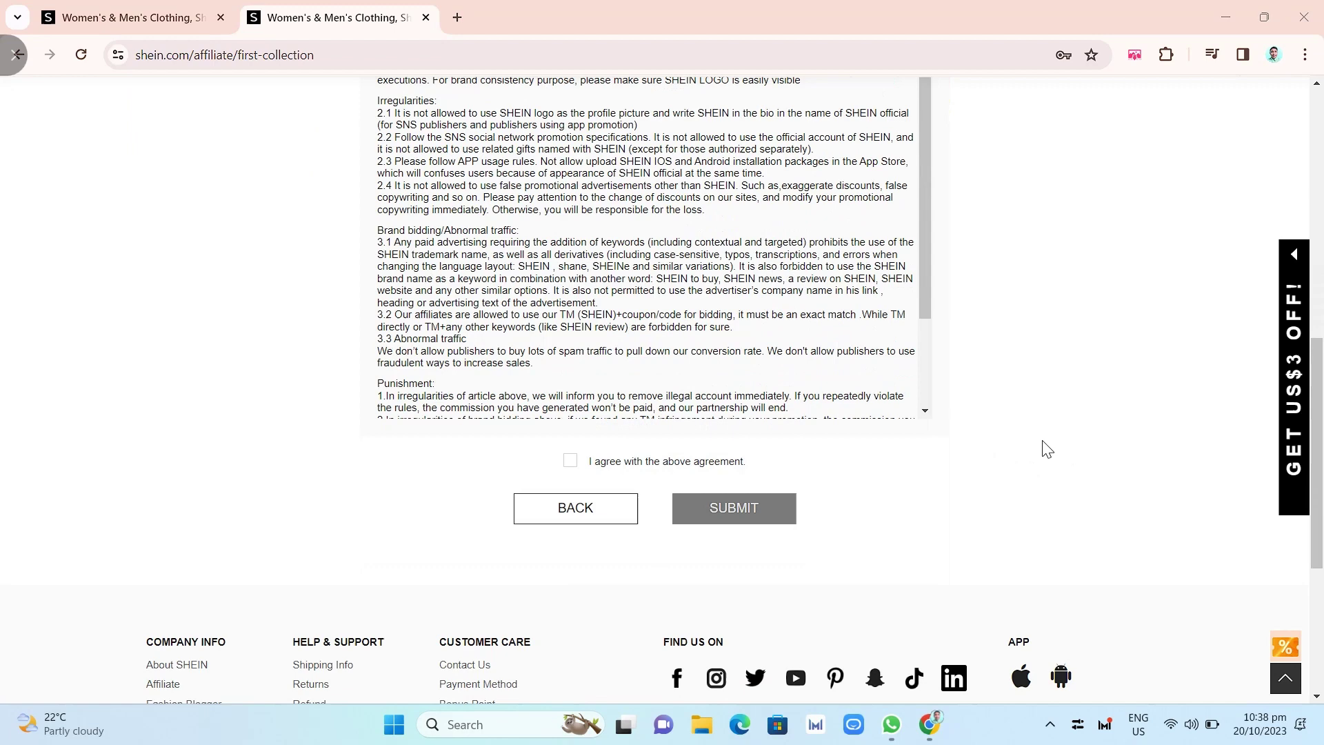
pyautogui.scroll(-1, 1040, 449)
pyautogui.scroll(1, 1143, 415)
pyautogui.scroll(-2, 805, 322)
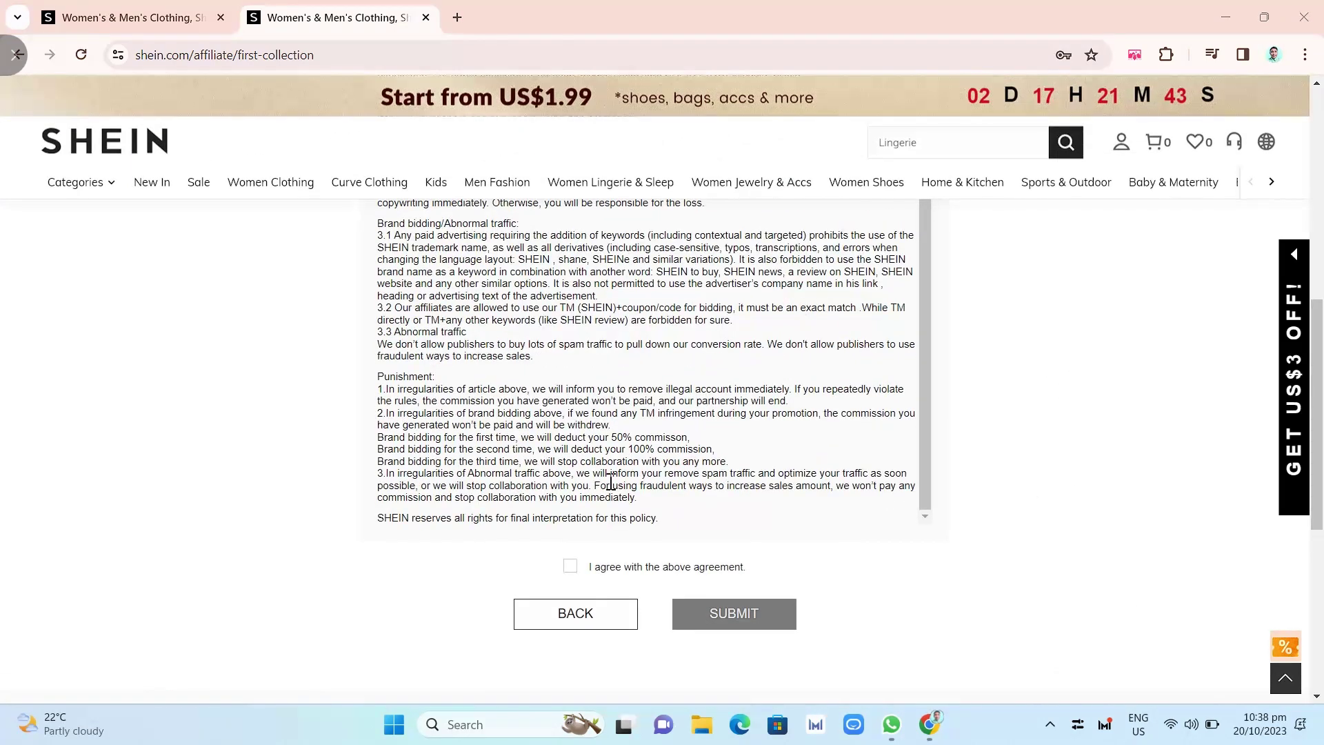
# - Tick 'I agree with the above agreement' and submit the publisher application
pyautogui.click(573, 573)
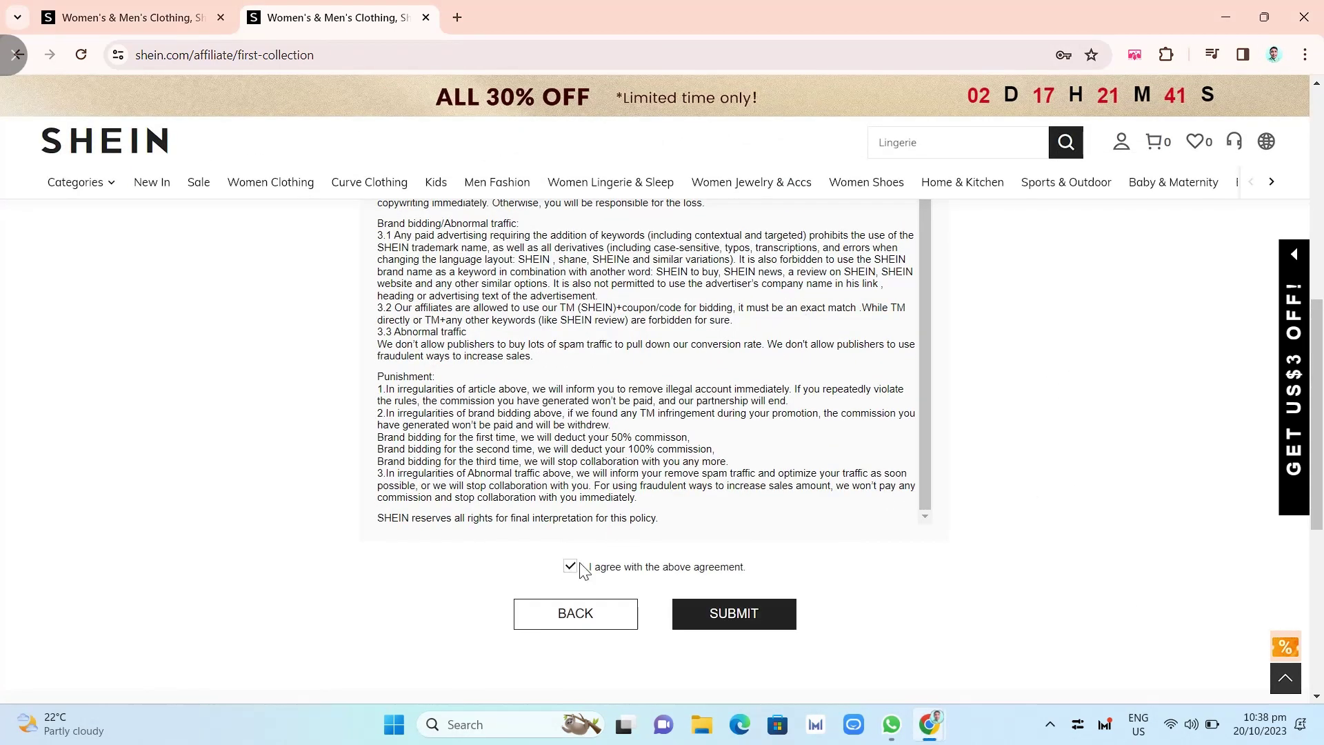
pyautogui.click(760, 612)
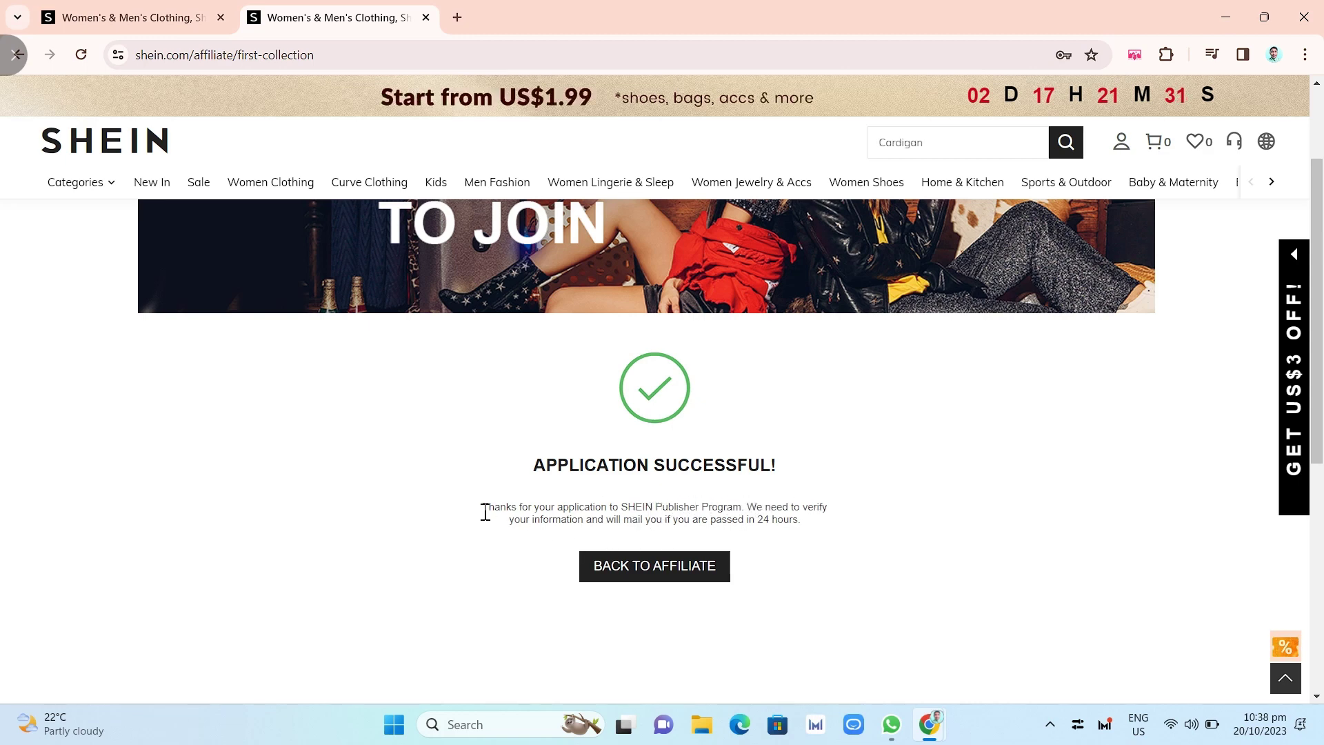
pyautogui.moveTo(486, 511); pyautogui.dragTo(819, 538)
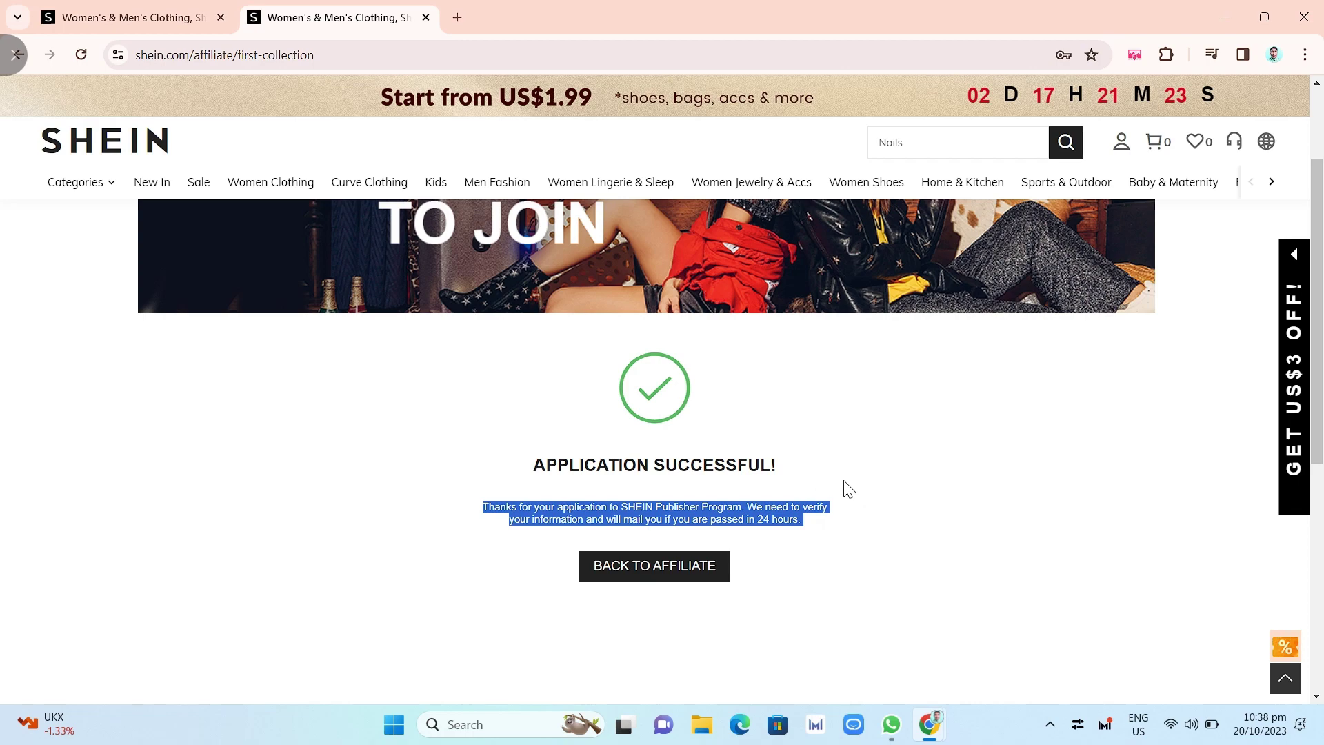
pyautogui.scroll(2, 996, 562)
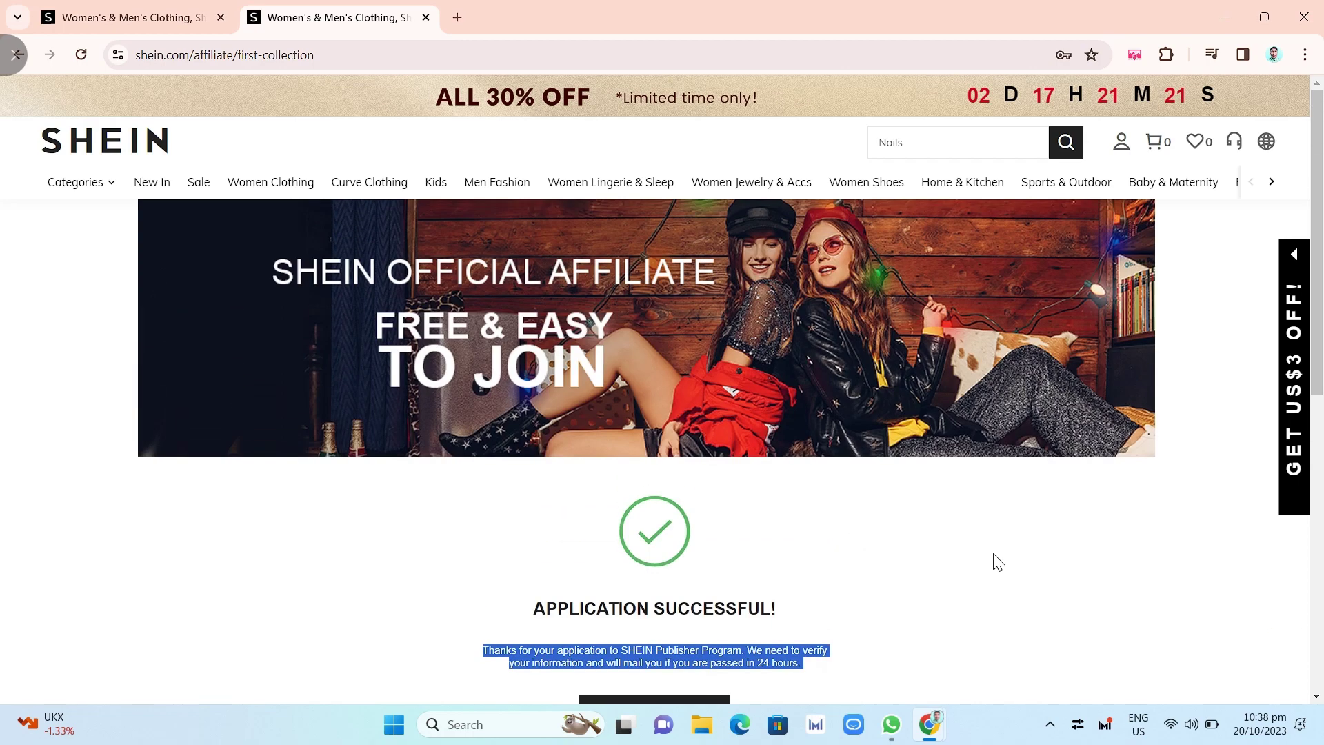
pyautogui.scroll(-3, 996, 562)
pyautogui.scroll(1, 996, 562)
pyautogui.scroll(2, 996, 562)
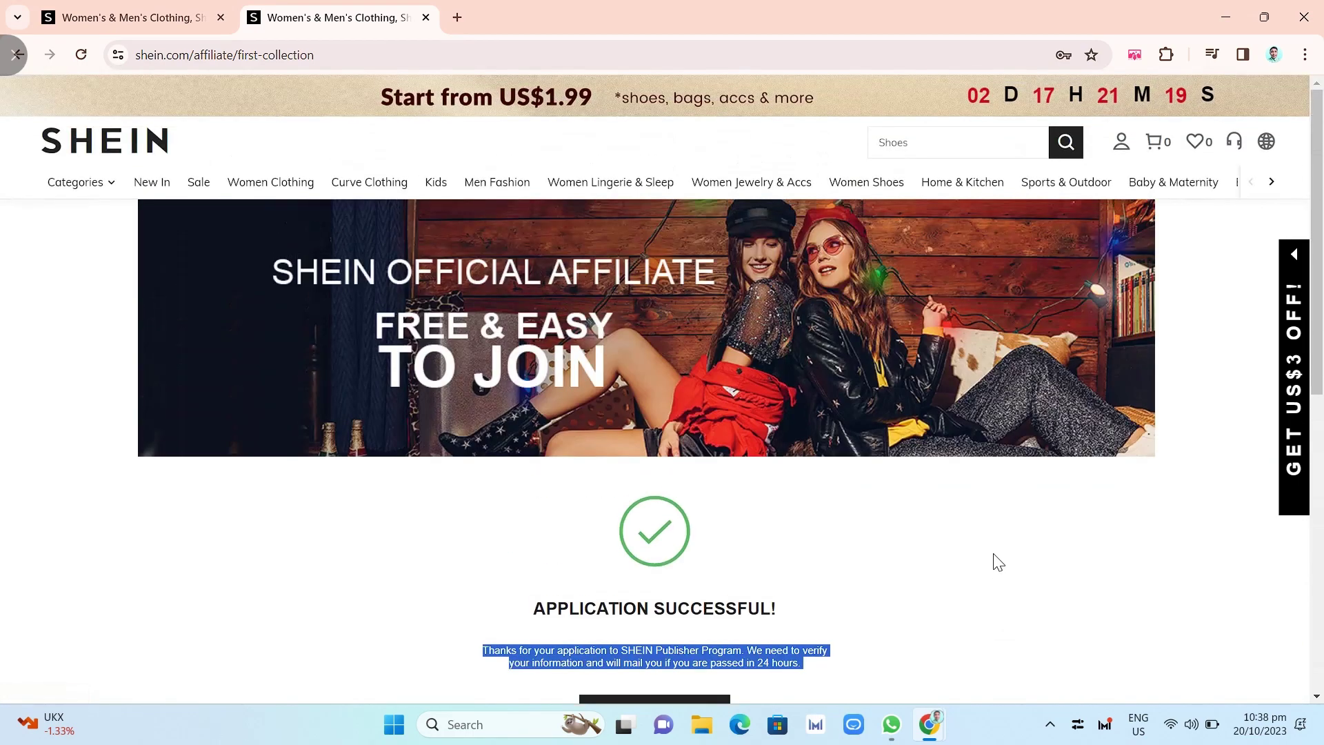
pyautogui.scroll(-2, 997, 562)
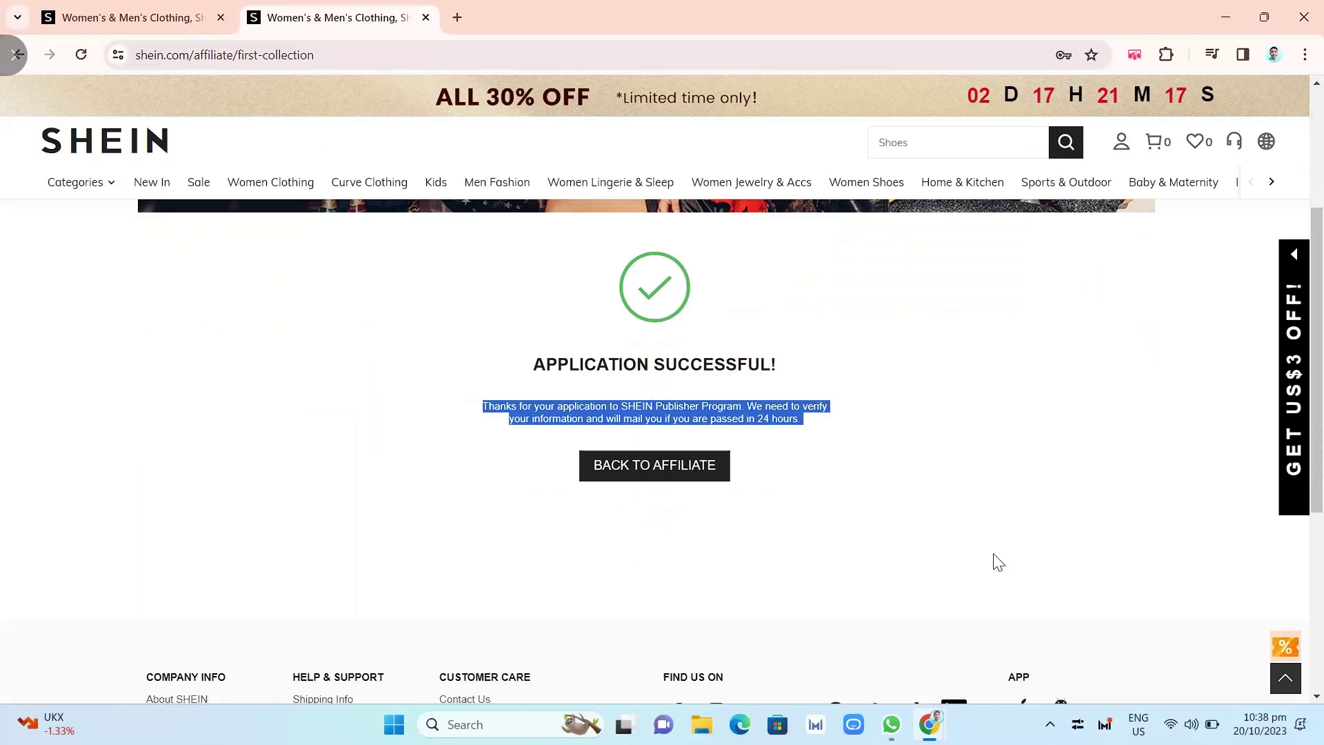
pyautogui.scroll(-3, 996, 562)
pyautogui.scroll(2, 996, 561)
pyautogui.scroll(2, 996, 562)
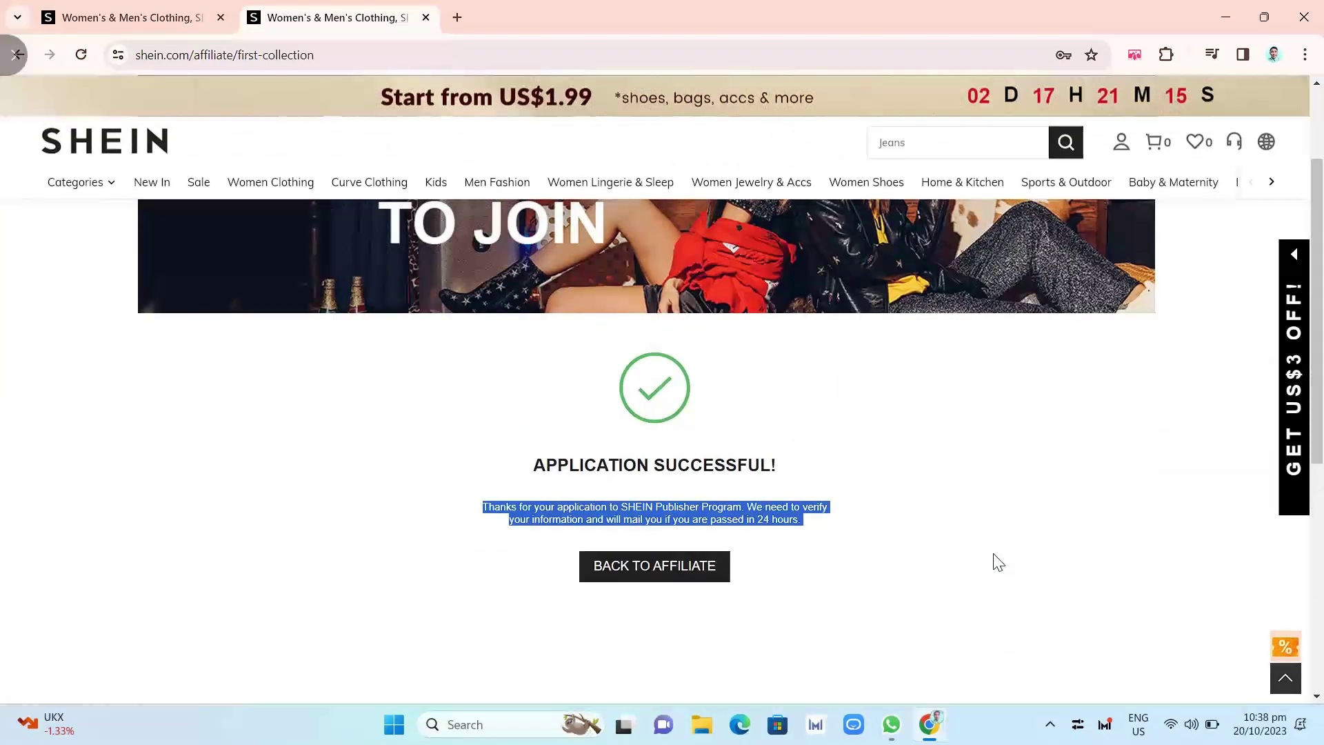